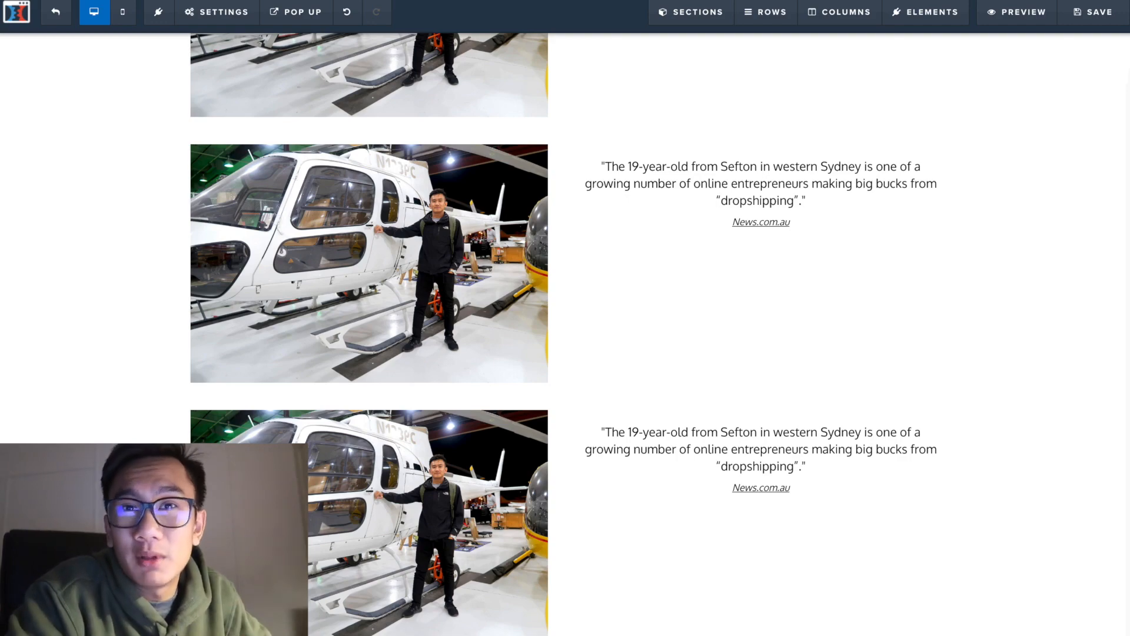
Point the News.com.au link in the first duplicated helicopter row to the SellTheTrend article's web address.
scroll(334, 235, "up", 9)
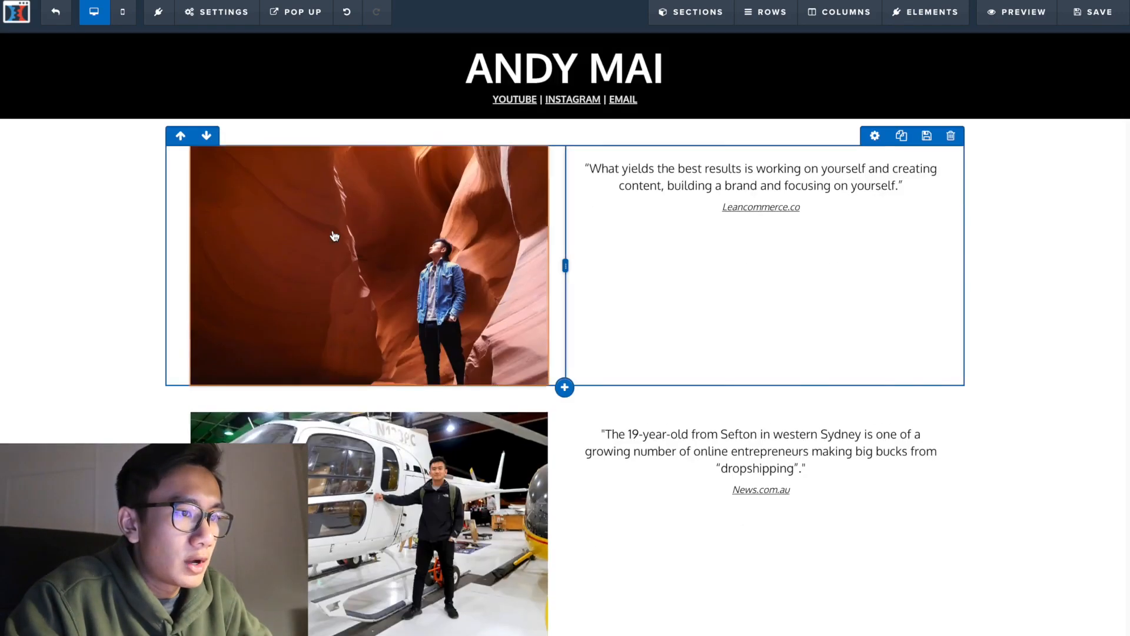
scroll(333, 236, "down", 10)
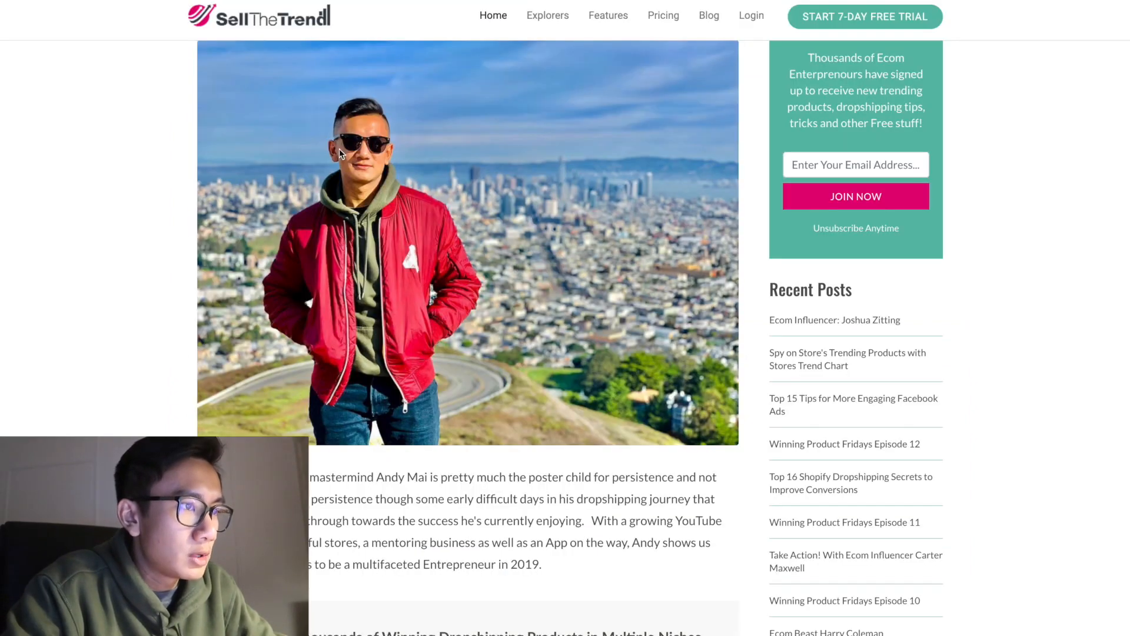
scroll(365, 280, "up", 2)
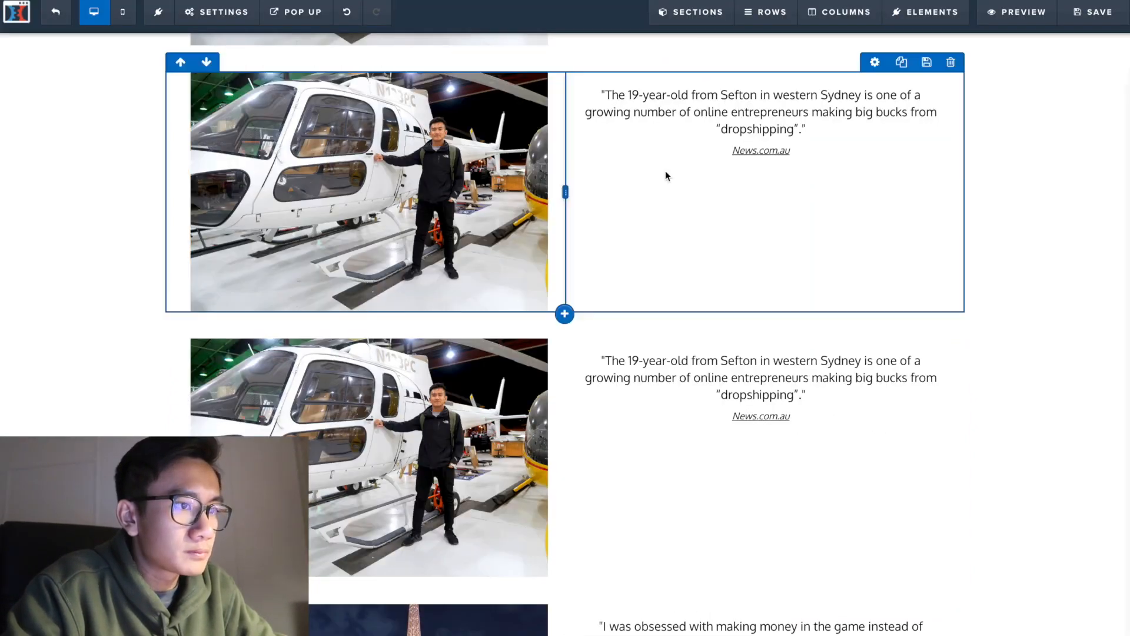
scroll(631, 186, "up", 2)
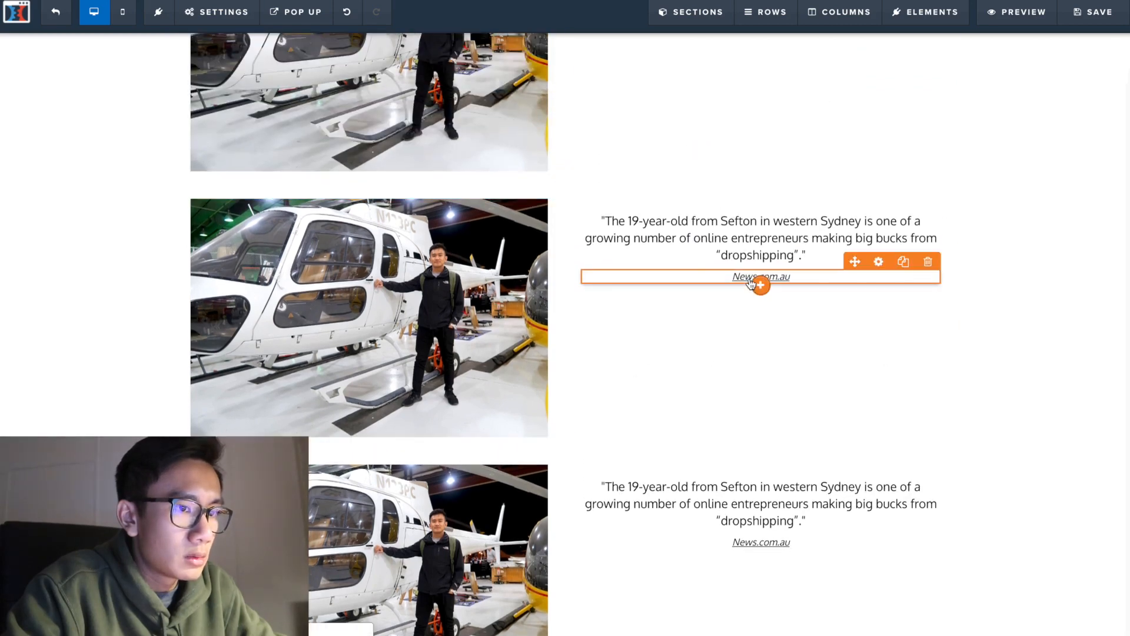
left_click(752, 281)
left_click(766, 280)
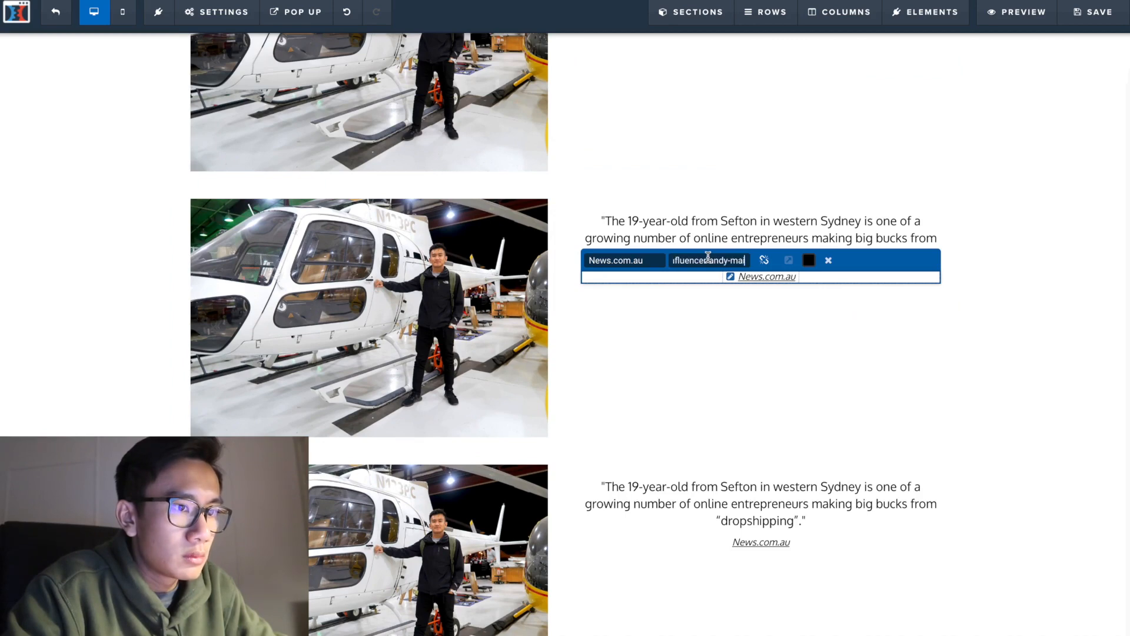
Change that source link's display text to SellTheTrend.com and underline it.
key("ctrl+Tab")
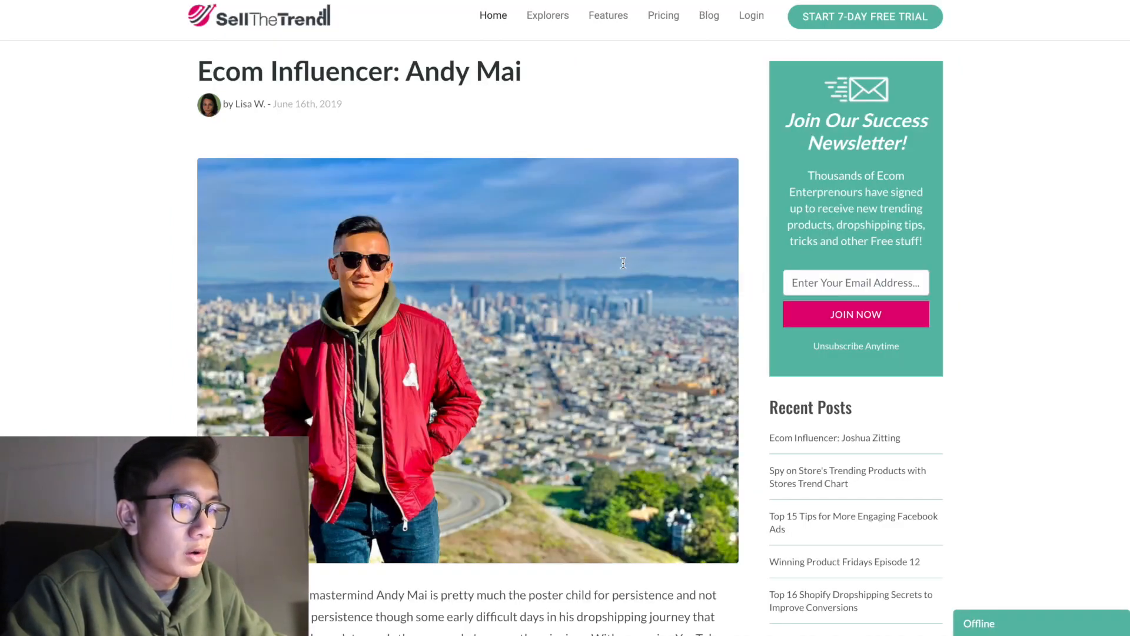
key("ctrl+shift+Tab")
double_click(600, 261)
type("SellTheTrend")
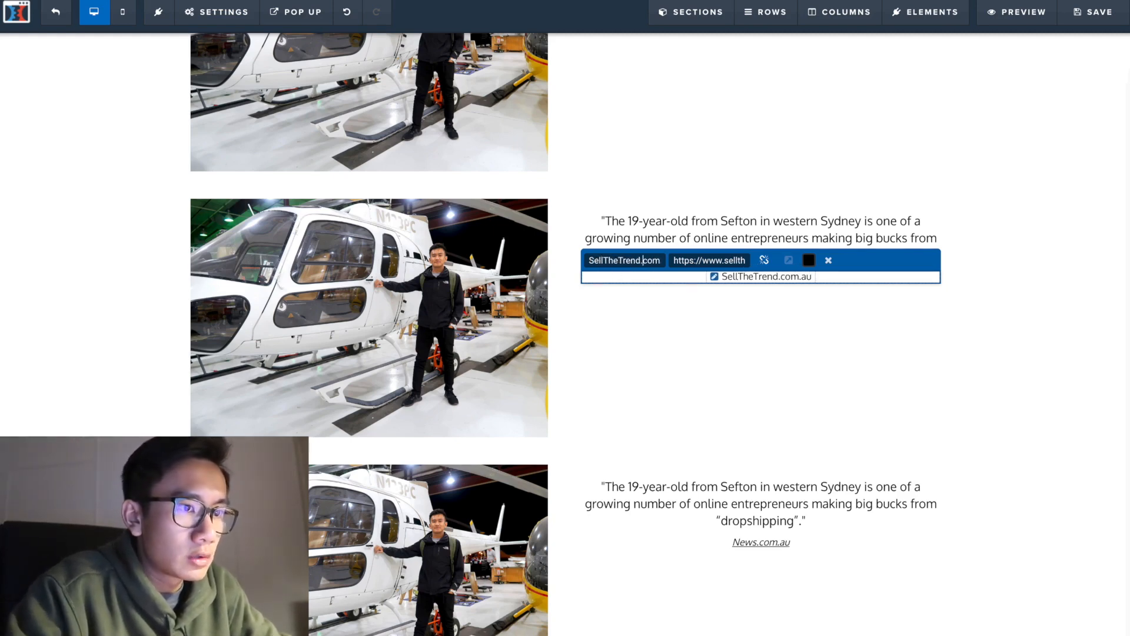
key("BackSpace")
key("BackSpace")
key("BackSpace")
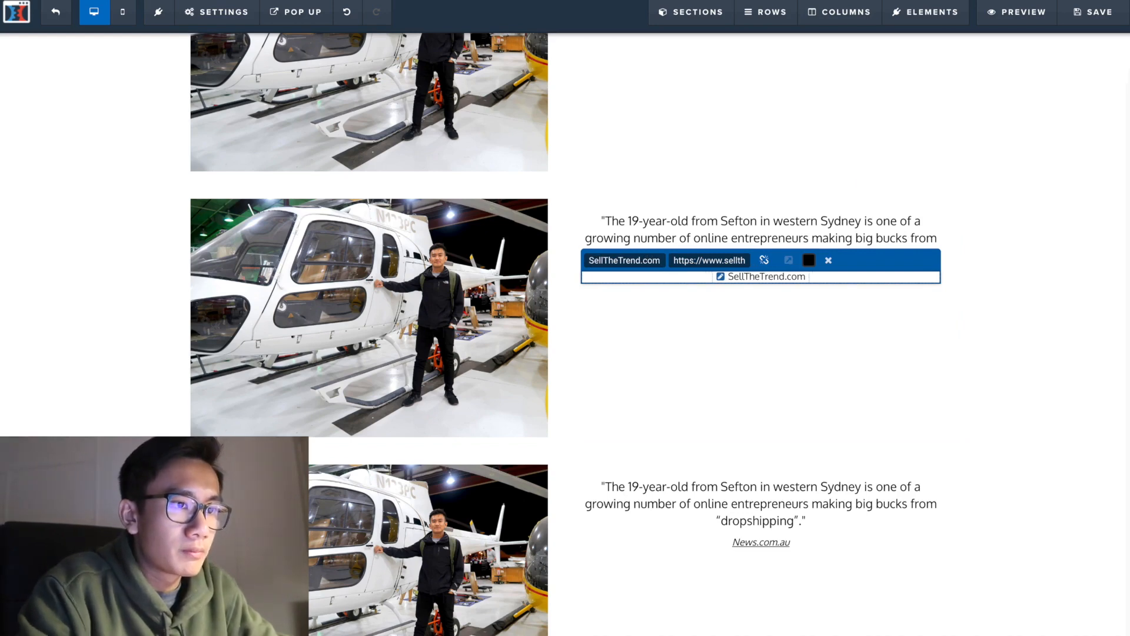
left_click(825, 265)
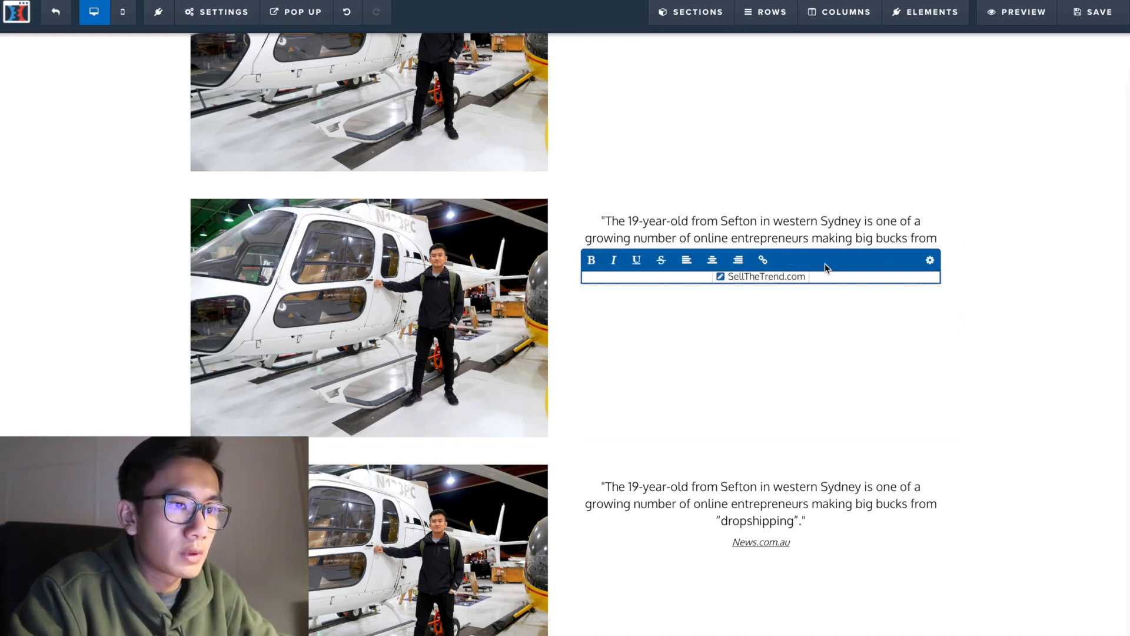
left_click(883, 302)
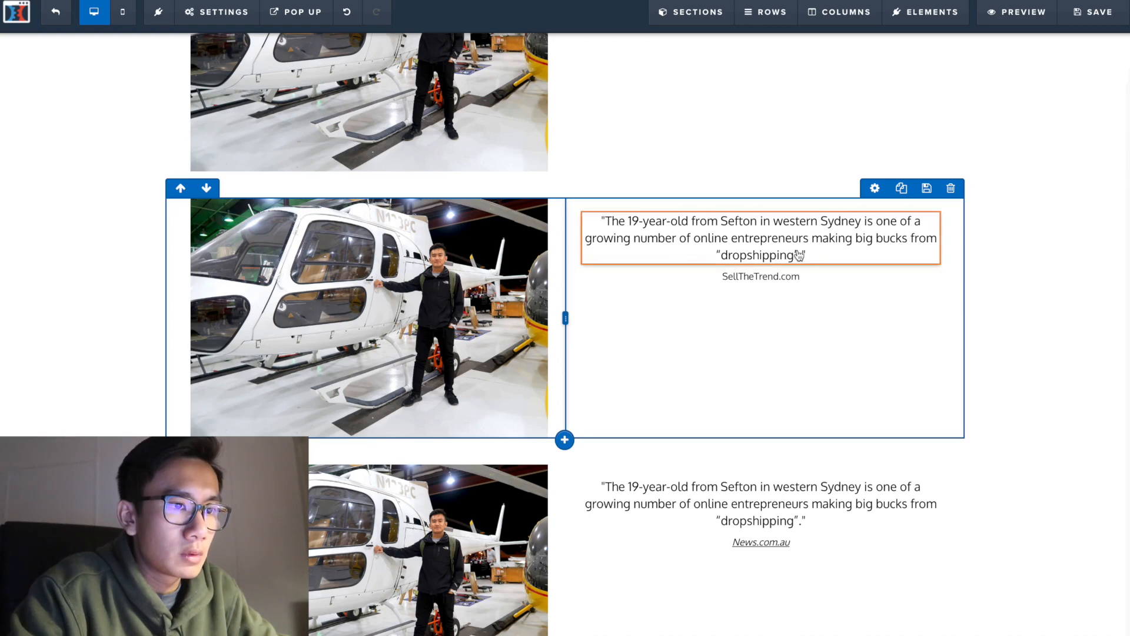
left_click(813, 283)
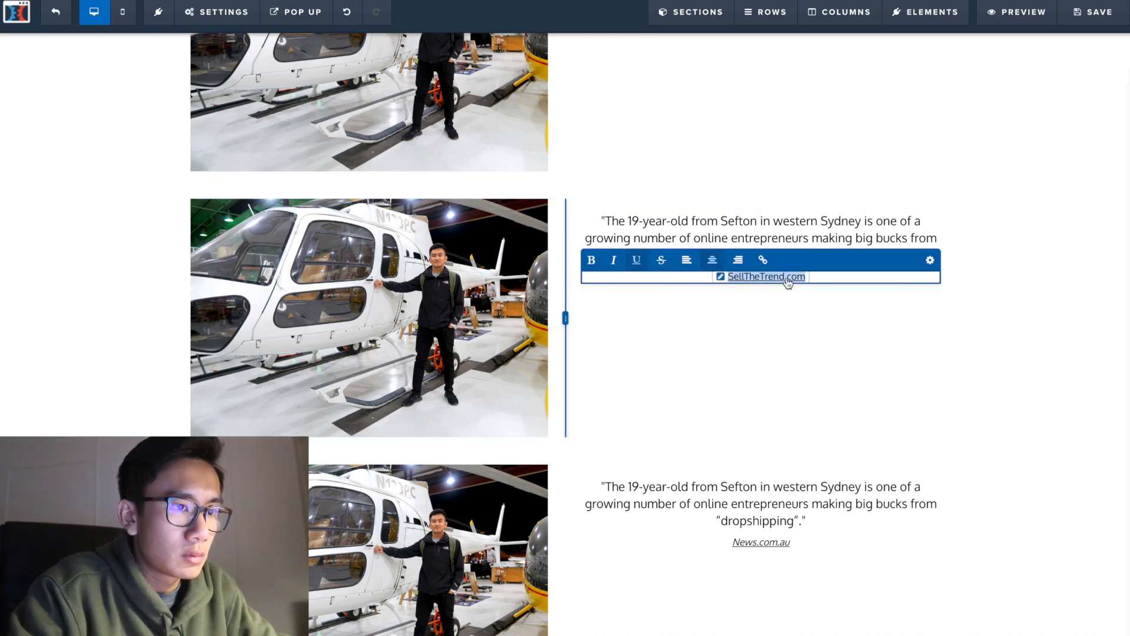
left_click(778, 381)
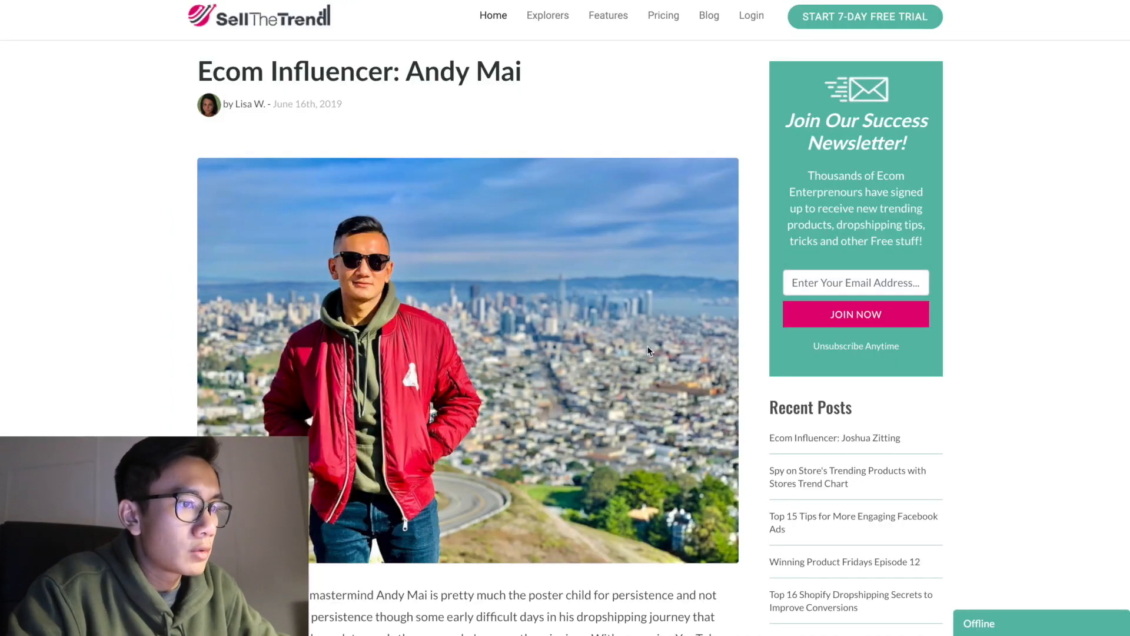
Copy the SellTheTrend article's opening sentences, from "Ecom and consulting mastermind" to "he's currently enjoying.".
scroll(461, 407, "down", 6)
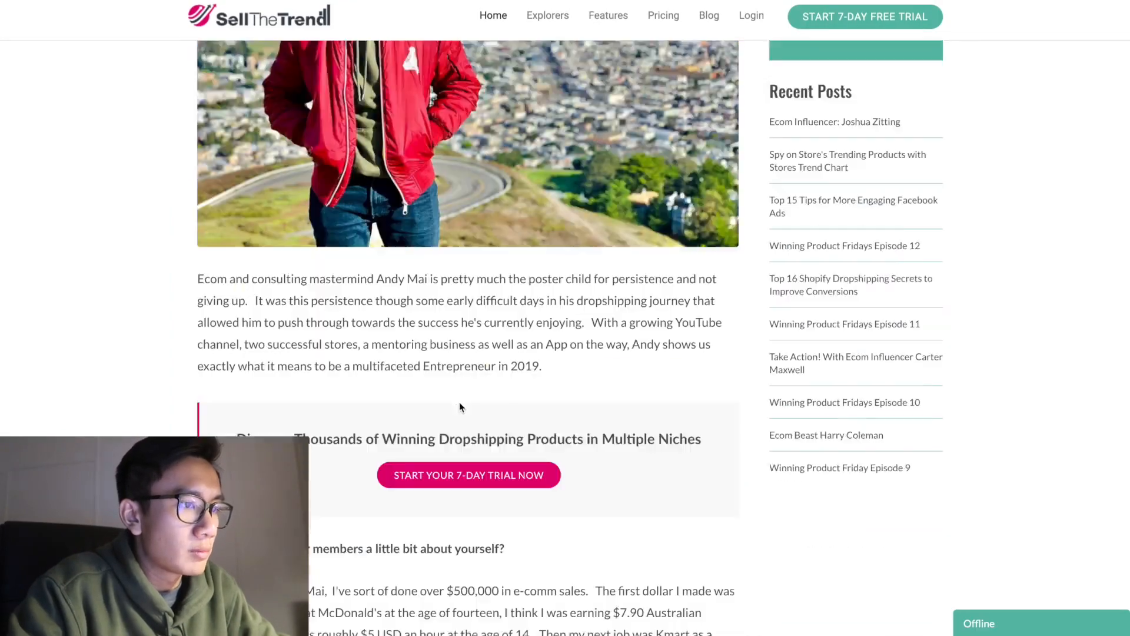
scroll(462, 408, "up", 1)
left_click_drag(198, 230, 585, 274)
key("ctrl+c")
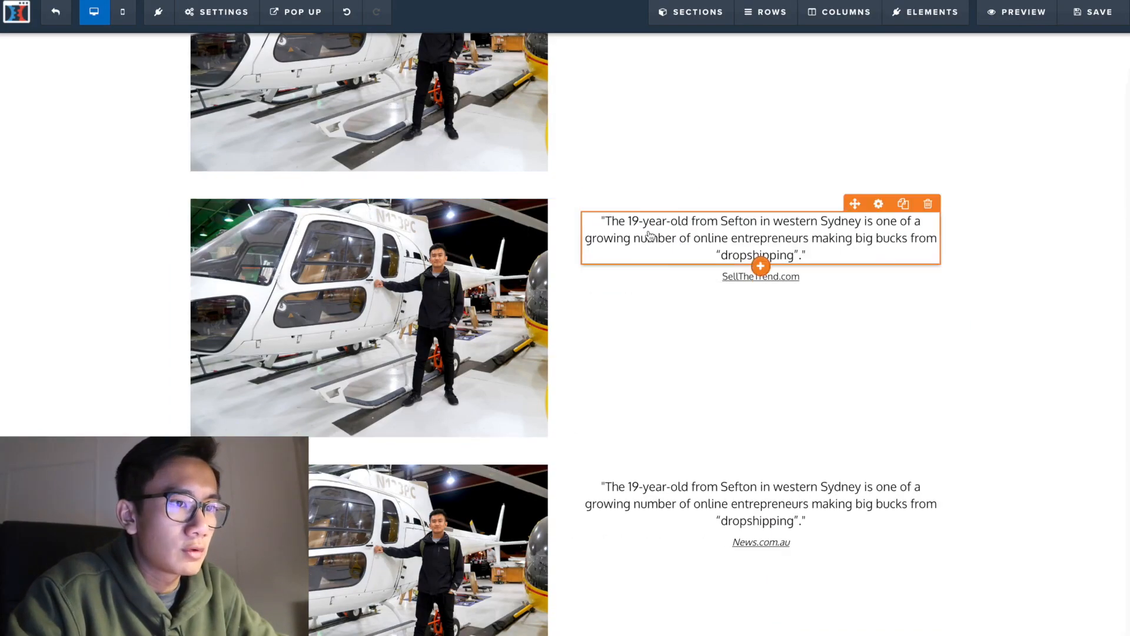
Replace the dropshipping quote above the SellTheTrend.com link with the copied text, enclosed in quotation marks.
left_click(863, 256)
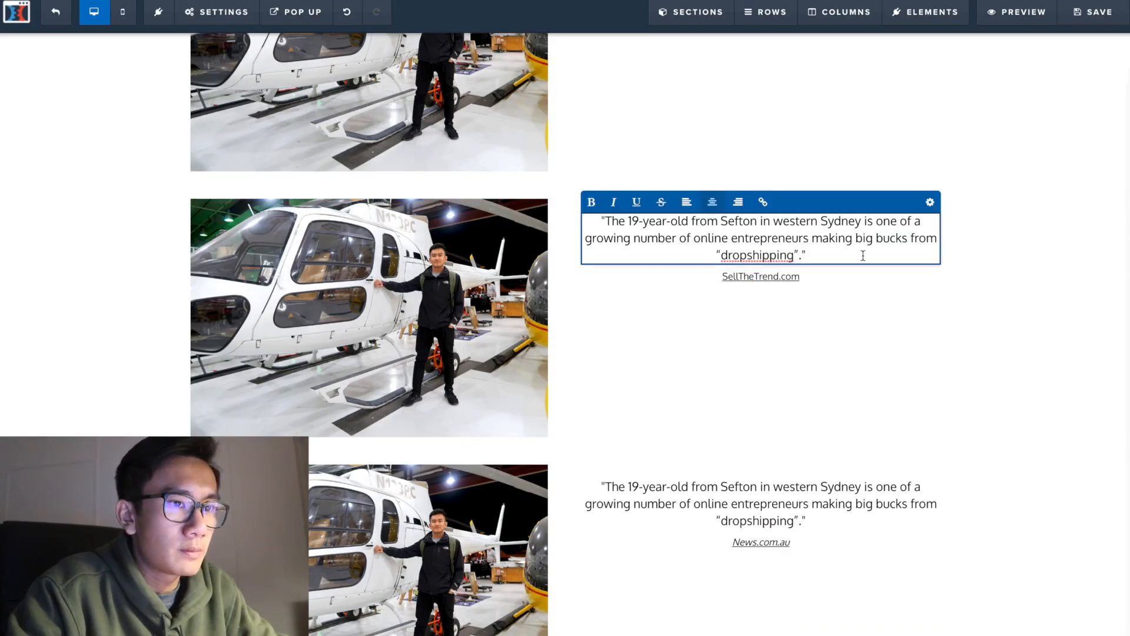
key("ctrl+v")
left_click_drag(678, 255, 595, 222)
key("BackSpace")
left_click(858, 281)
type("\"")
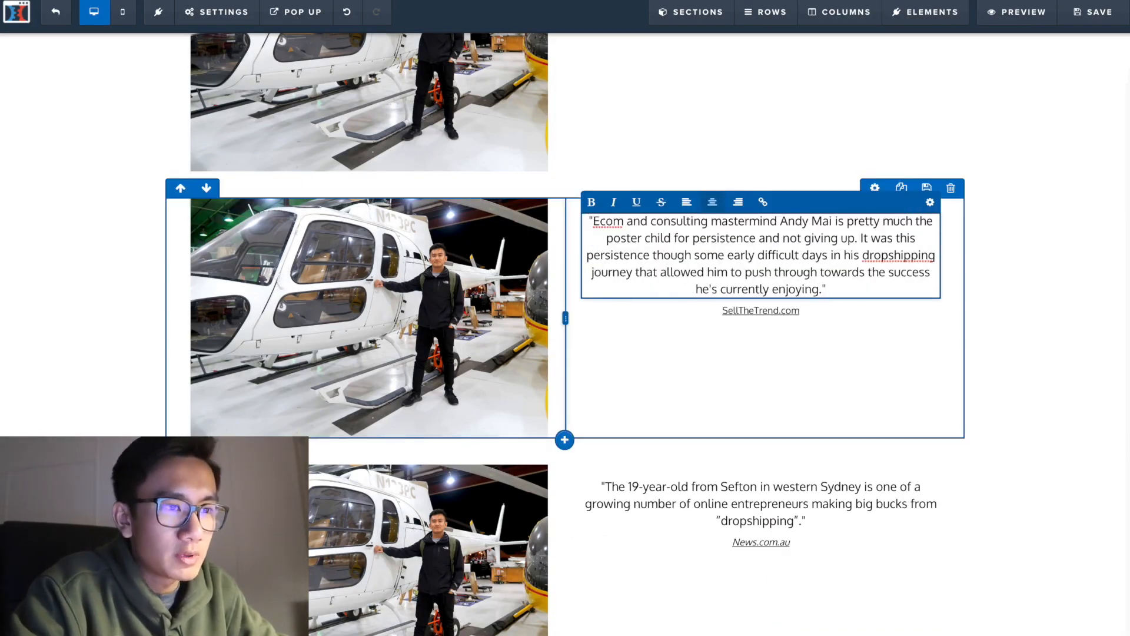
Shorten the SellTheTrend quote so it ends after "persistence and not giving up.".
scroll(859, 281, "up", 1)
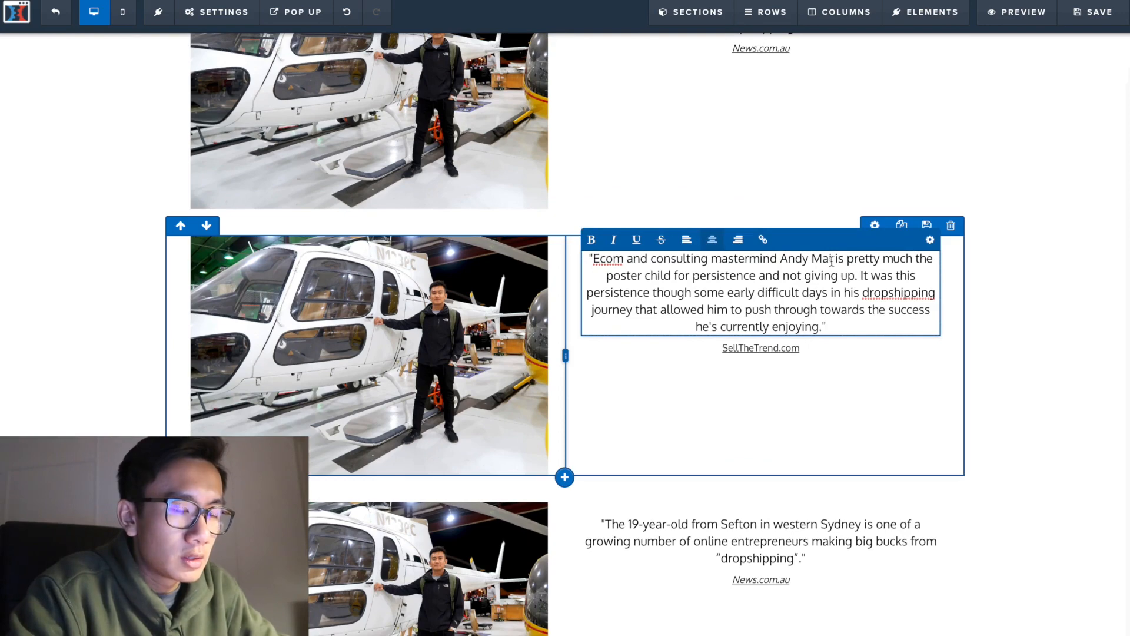
left_click_drag(819, 326, 861, 276)
key("BackSpace")
key("BackSpace")
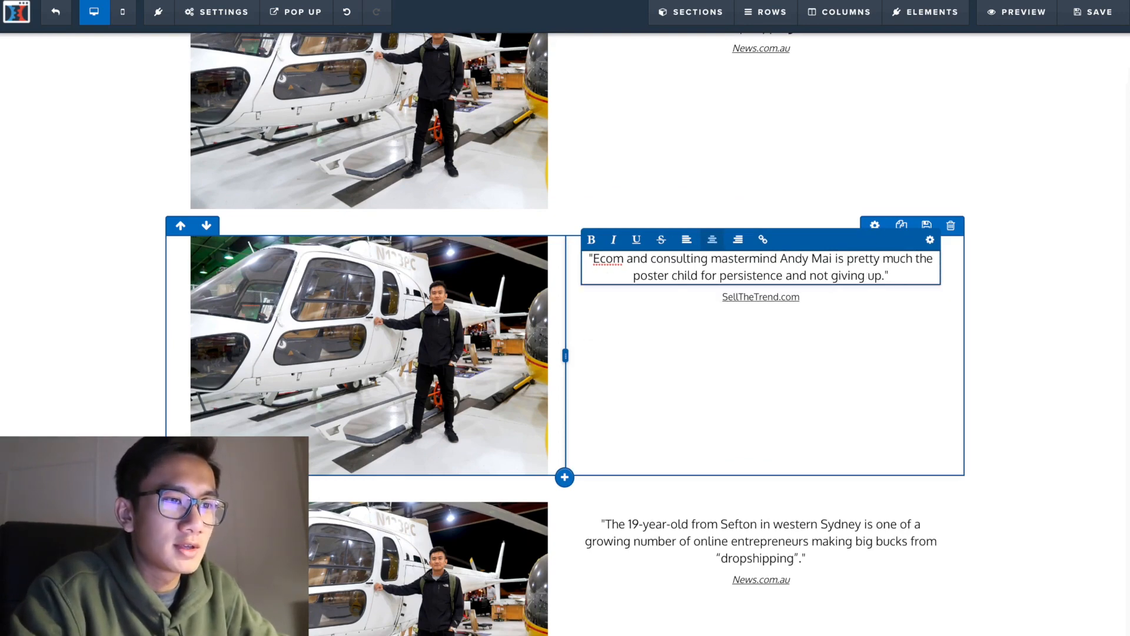
left_click(818, 364)
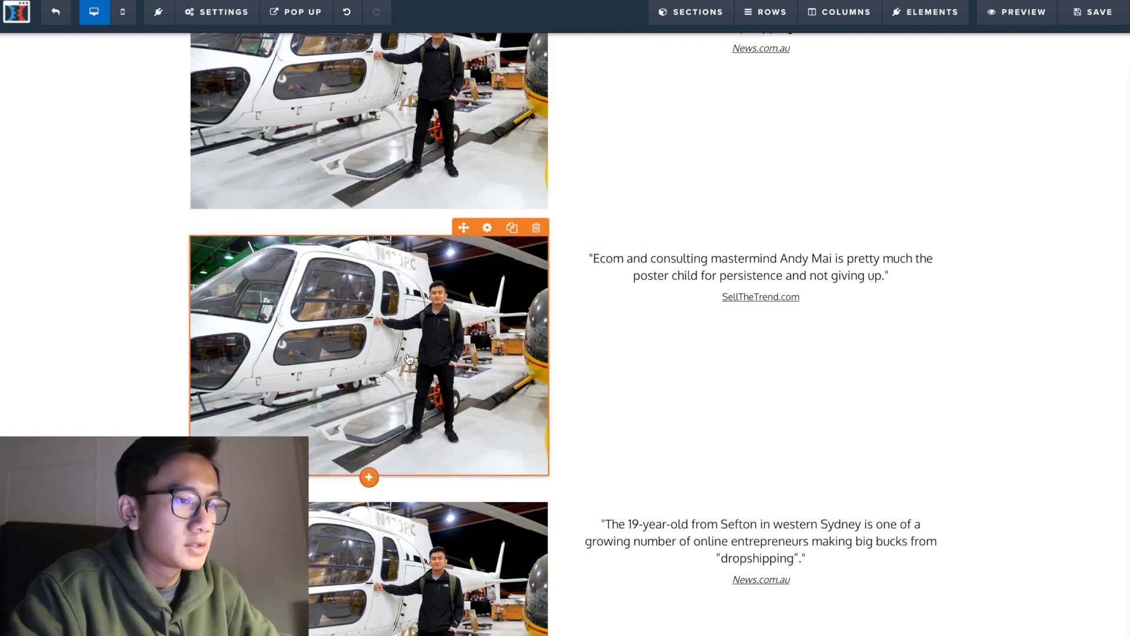
Replace the image beside the SellTheTrend quote with the lake photo and the next row's helicopter image with the red rock photo.
left_click(465, 329)
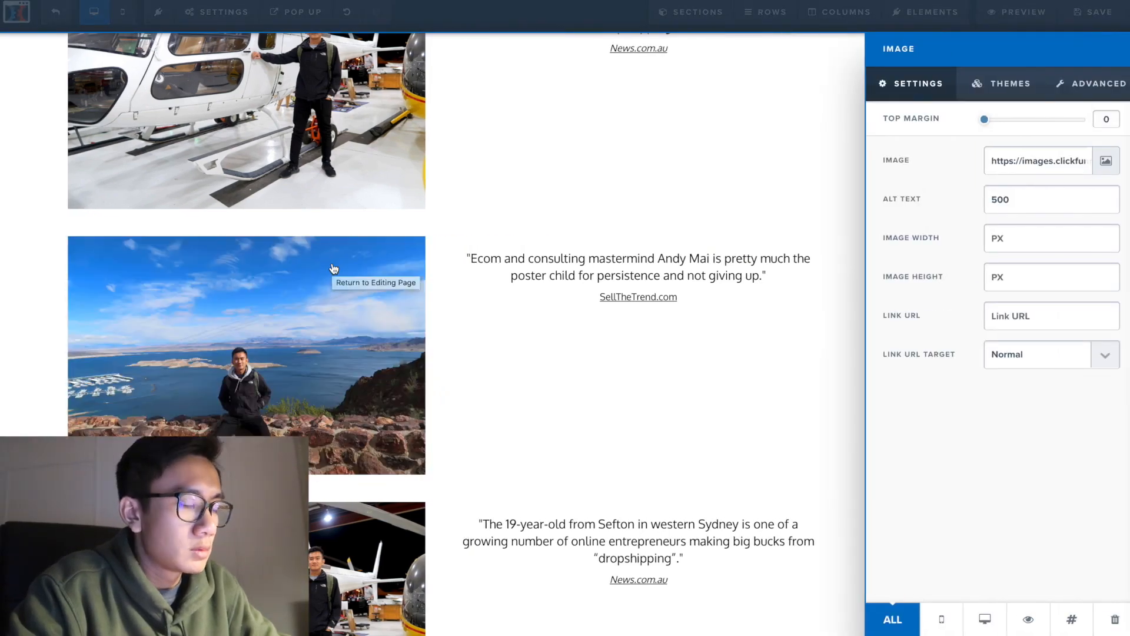
left_click(704, 409)
scroll(705, 408, "down", 8)
left_click(519, 432)
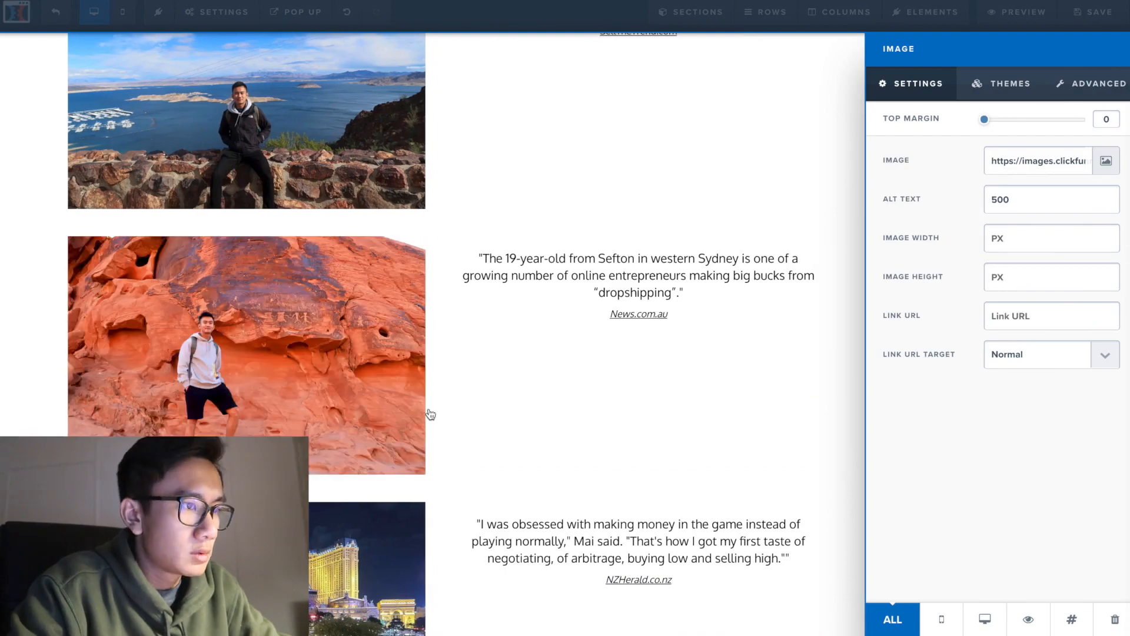
left_click(549, 451)
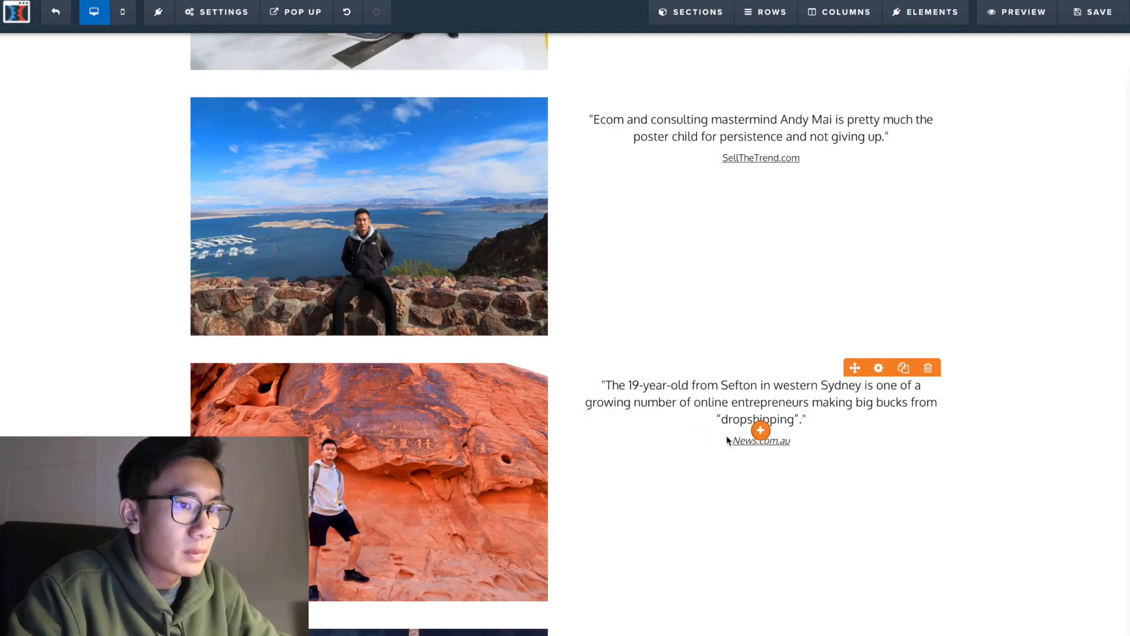
Point the News.com.au link in the red rock row to the Printify article and change its text to Printify.com.
left_click(757, 443)
left_click(753, 442)
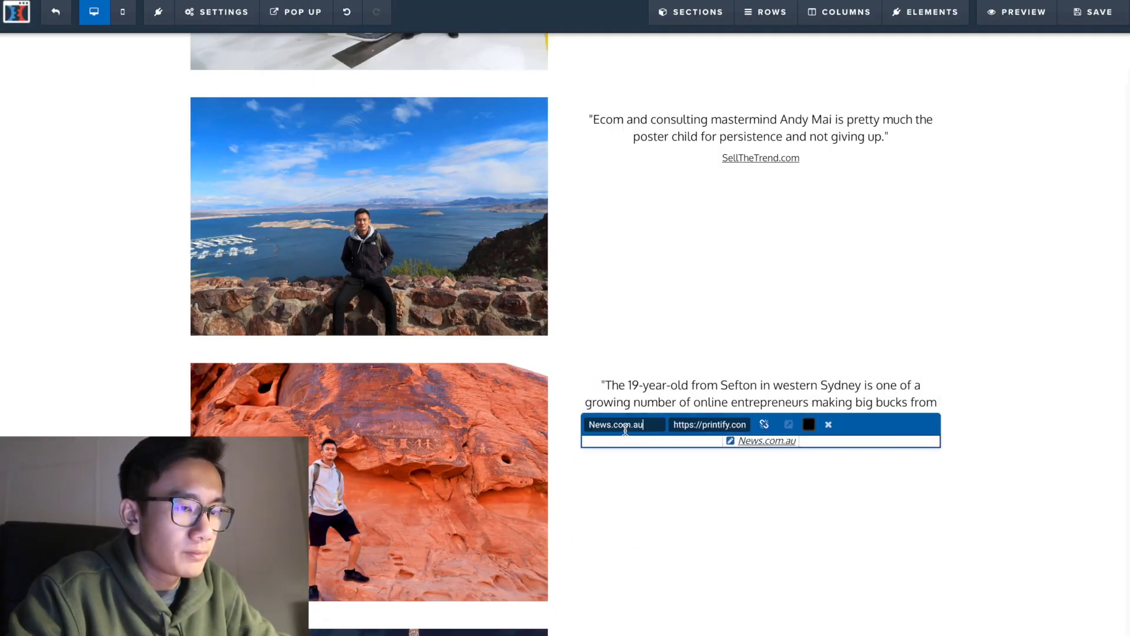
key("BackSpace")
key("BackSpace")
key("BackSpace")
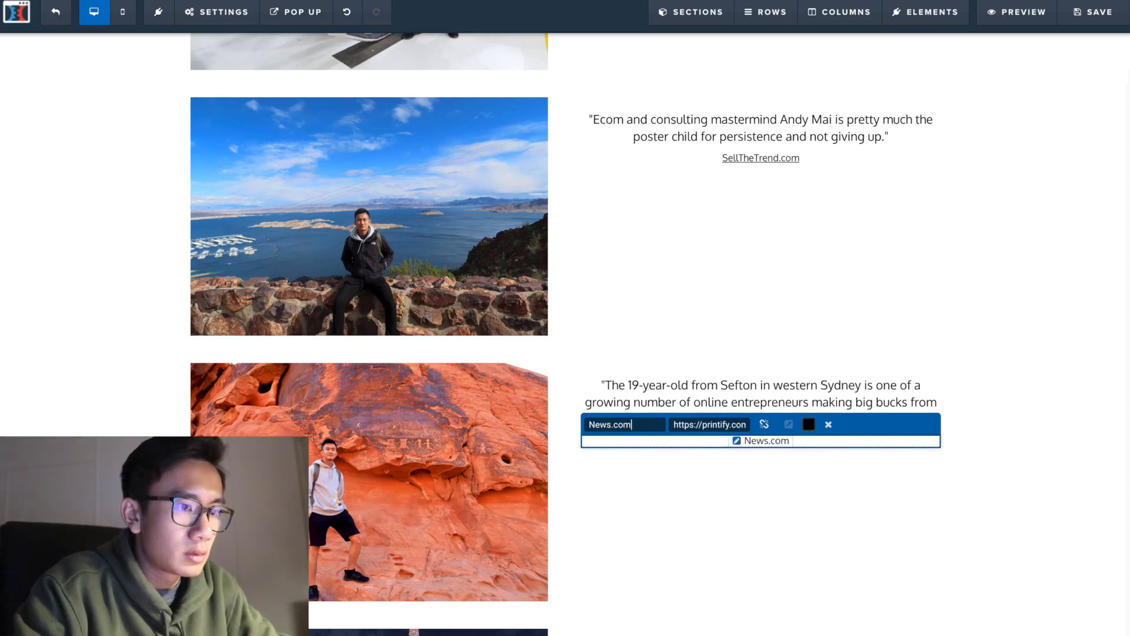
double_click(599, 424)
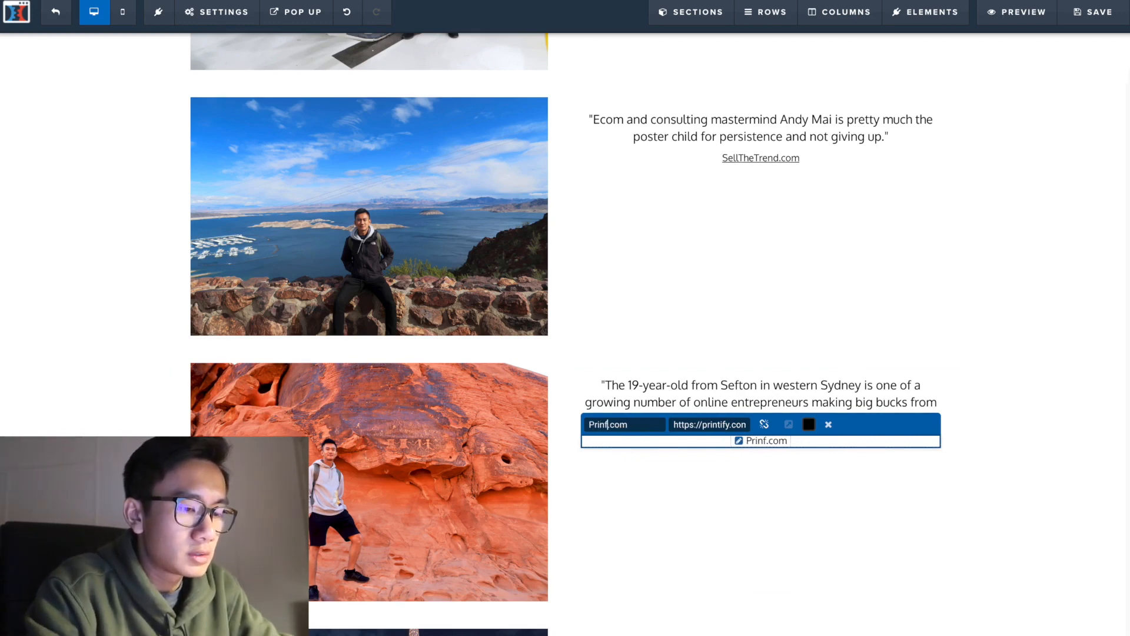
type("Printify")
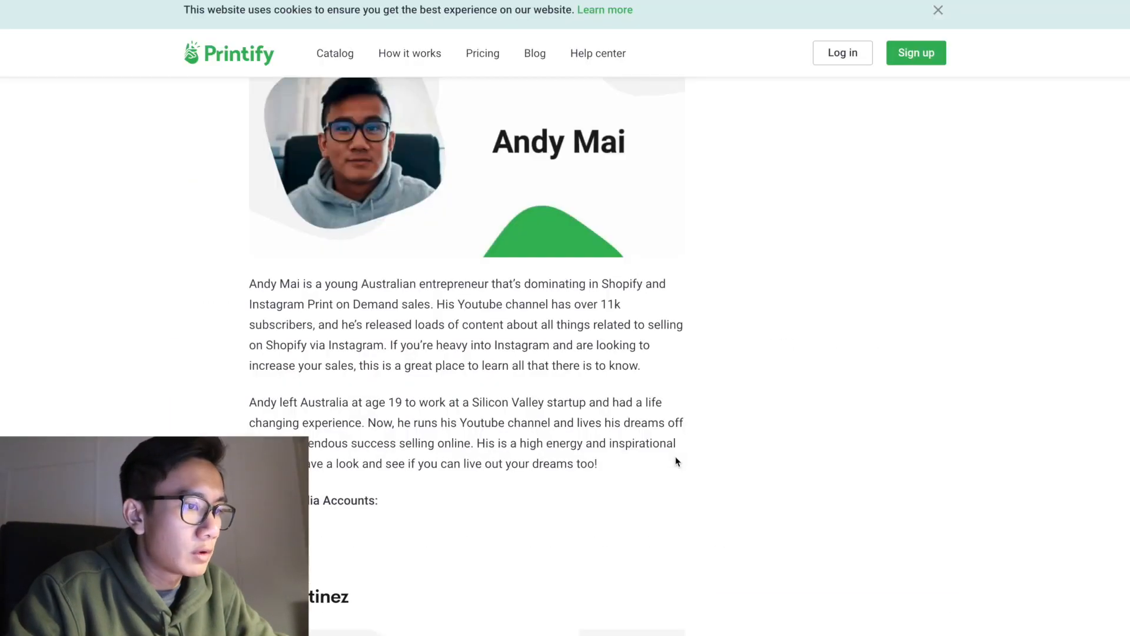
Replace the quote above the Printify.com link with the Printify article's passage from "Now, he runs his Youtube channel" to "your dreams too!".
scroll(676, 457, "down", 8)
scroll(676, 457, "up", 5)
scroll(676, 457, "up", 2)
left_click_drag(368, 358, 609, 401)
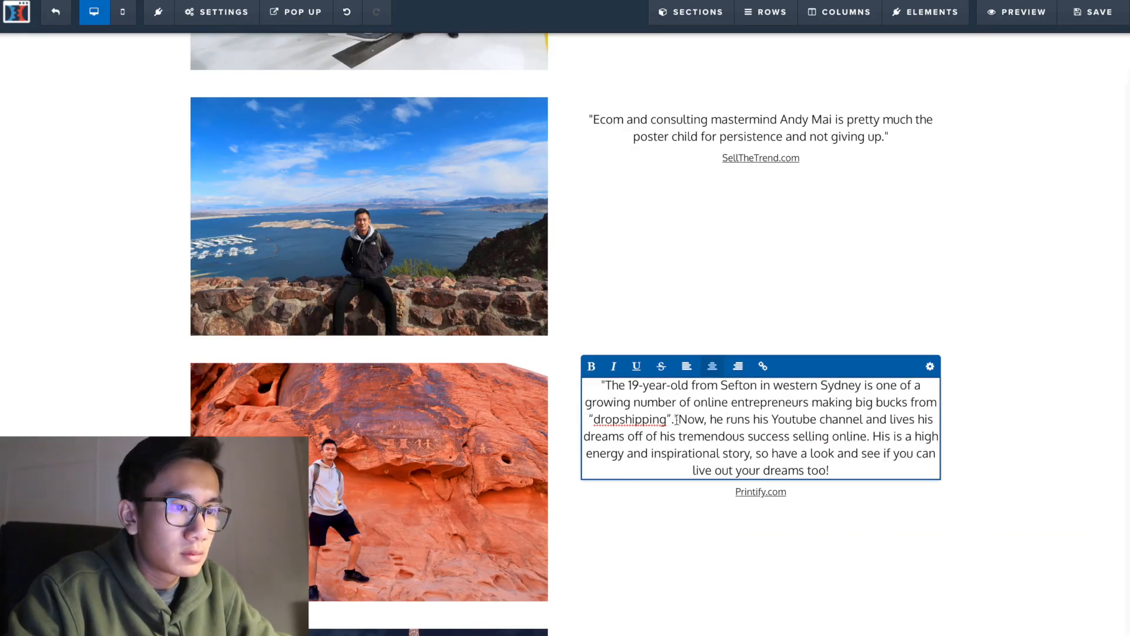
left_click_drag(588, 386, 693, 419)
key("BackSpace")
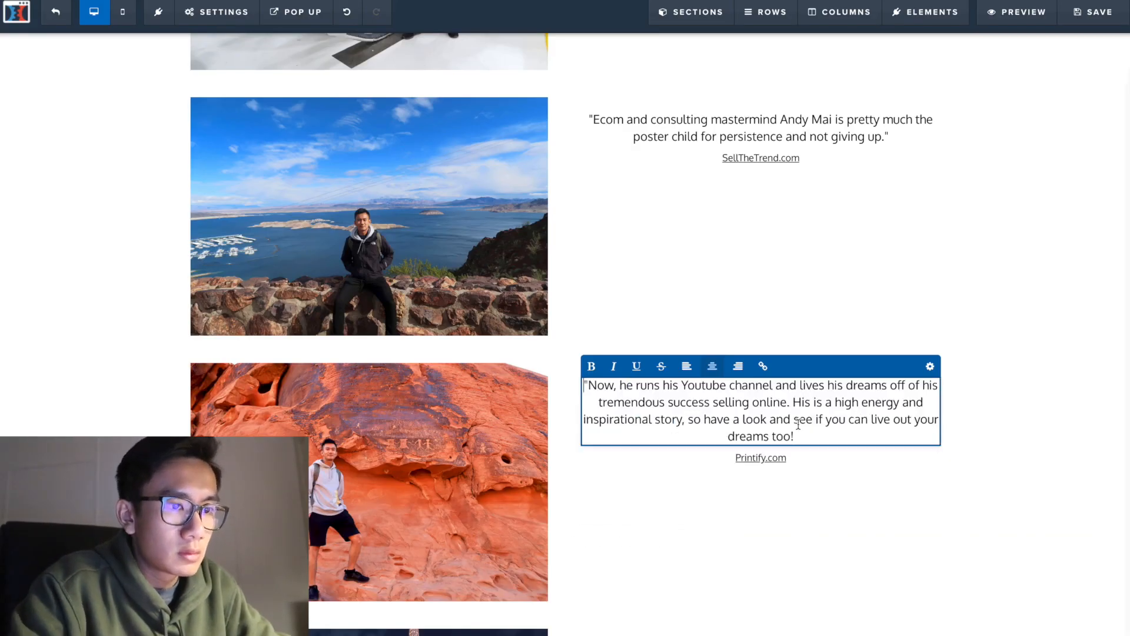
Trim the Printify quote to start at "His is a high energy and inspirational story", close its quotation marks, and save the page.
left_click(789, 402)
left_click(590, 385, "shift")
key("BackSpace")
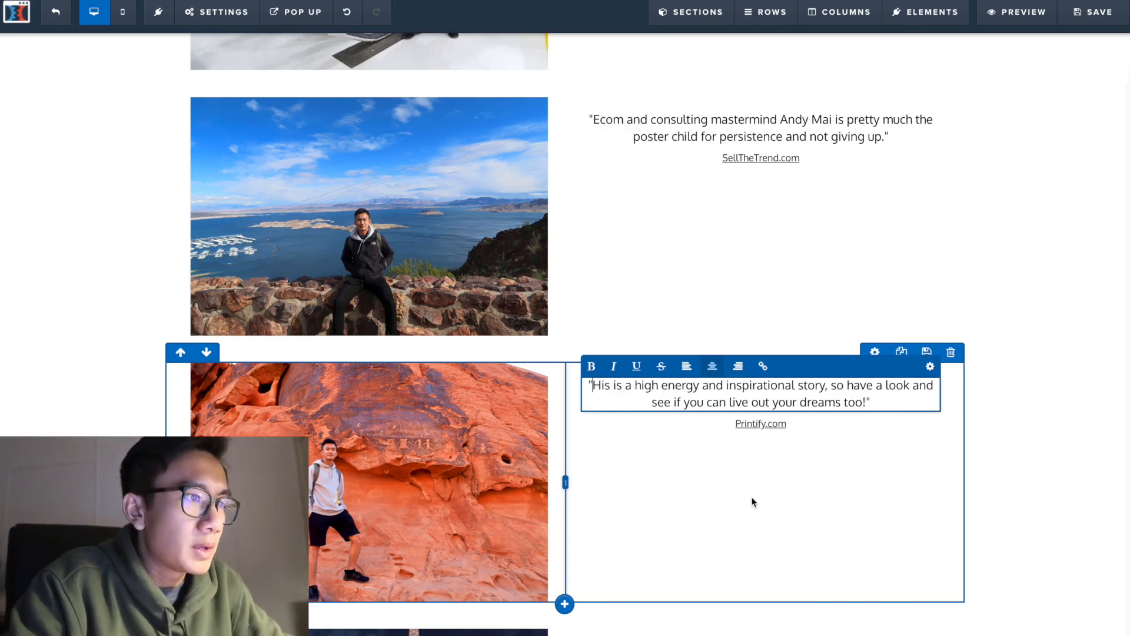
left_click(1094, 13)
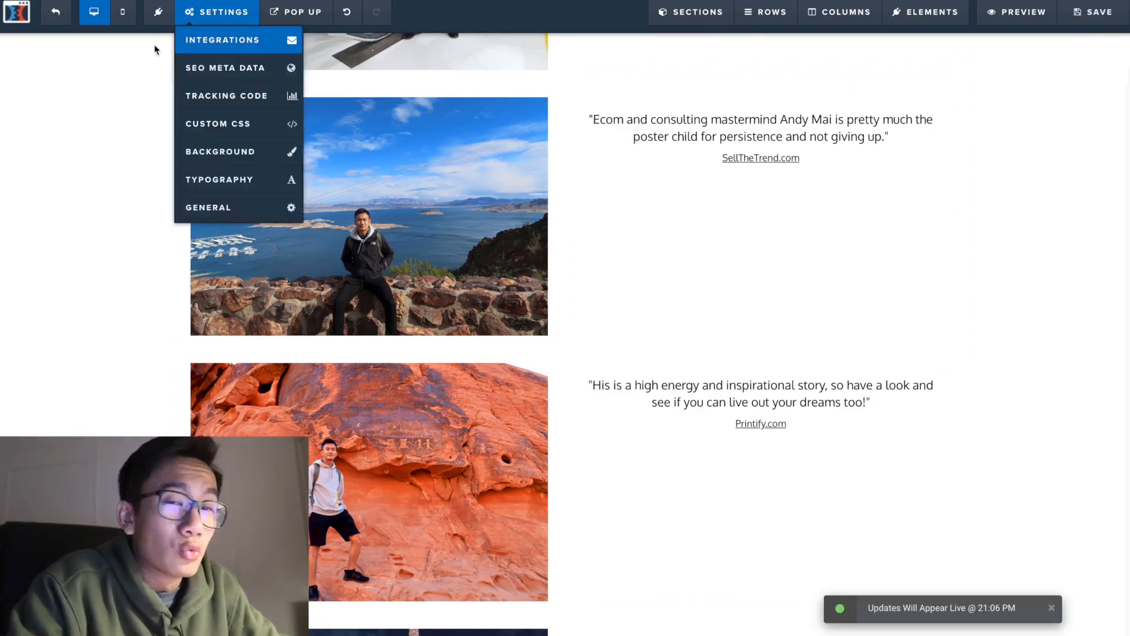
Switch the page to the mobile layout and review all rows of images, quotes and source links.
left_click(123, 13)
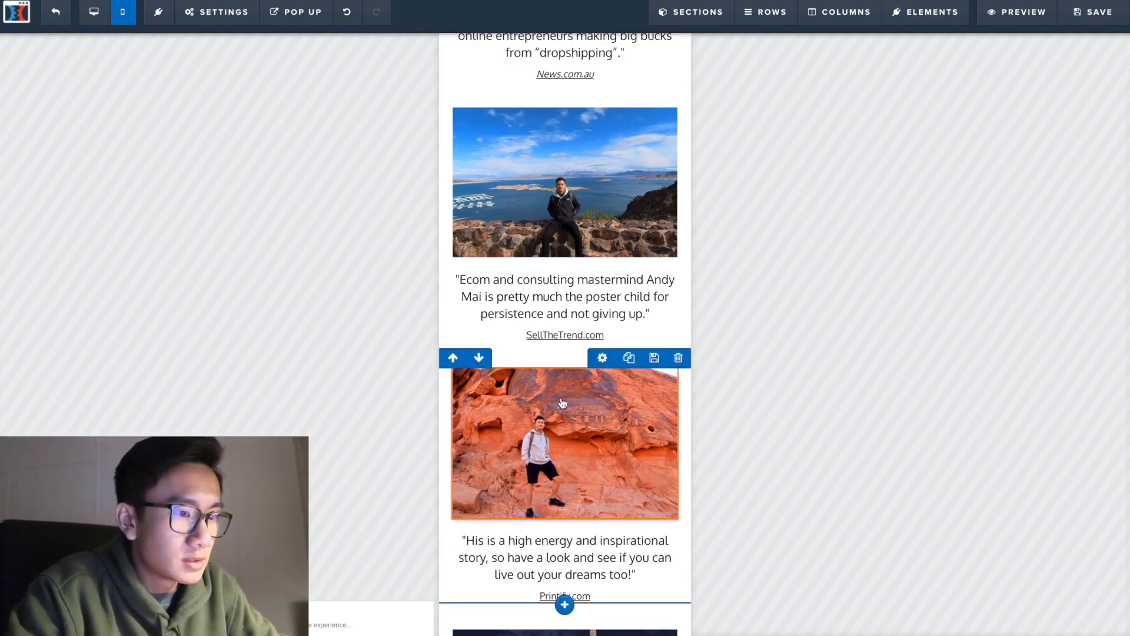
scroll(541, 353, "down", 5)
scroll(541, 155, "up", 5)
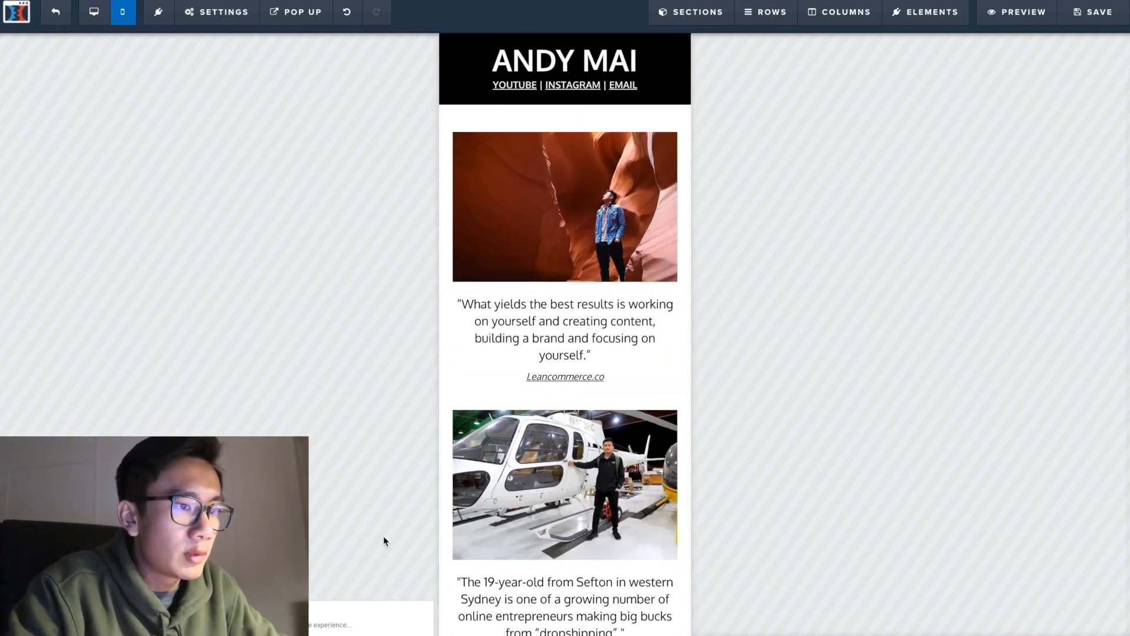
scroll(532, 517, "down", 5)
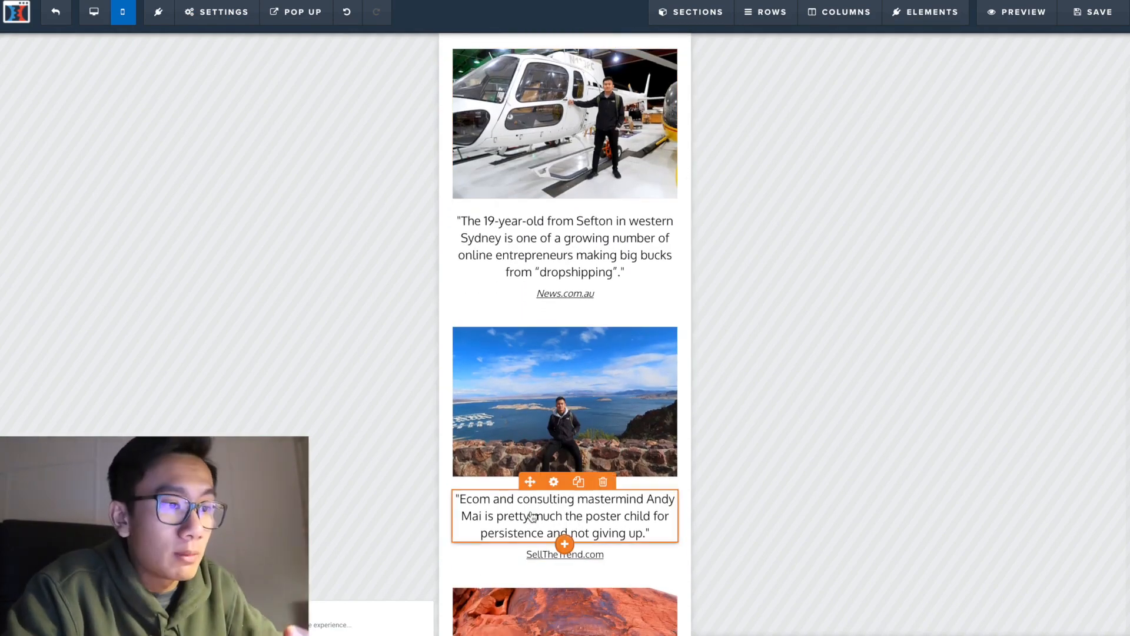
scroll(532, 517, "down", 8)
scroll(532, 517, "up", 11)
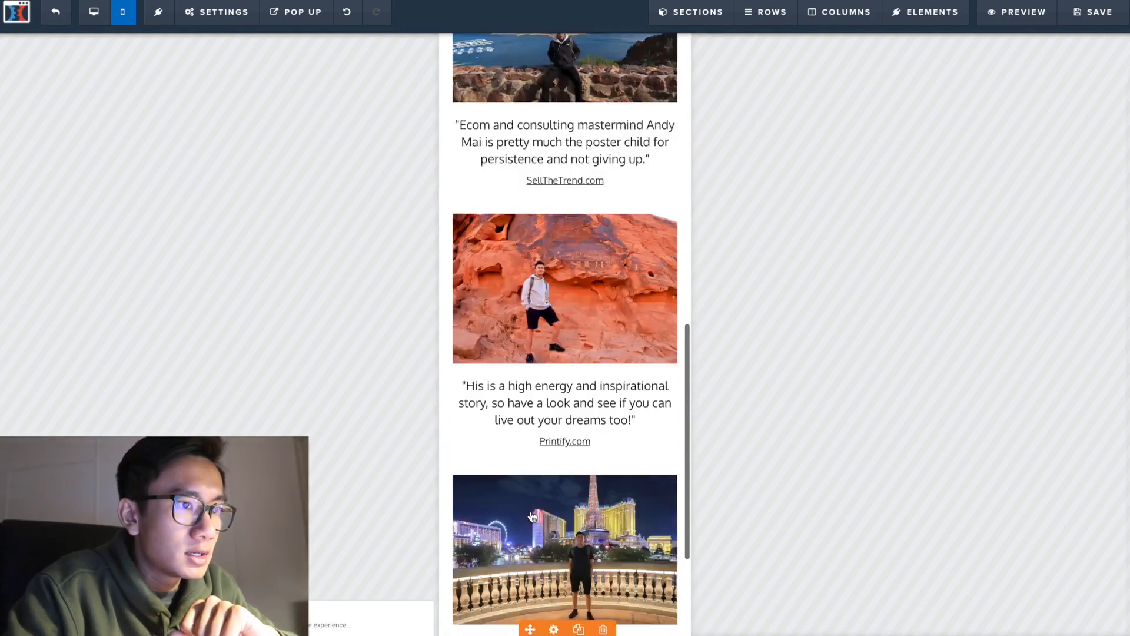
scroll(533, 517, "up", 2)
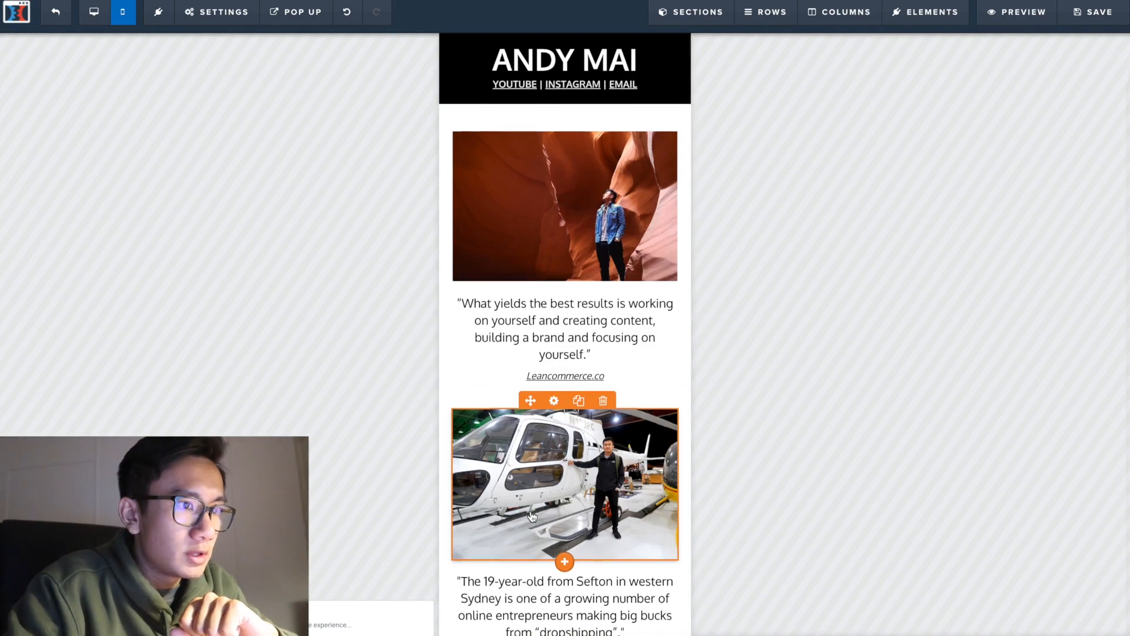
Review the mobile layout's photos, quotes and source links down to the footer and return the page to the desktop layout.
scroll(532, 517, "down", 7)
scroll(546, 471, "up", 4)
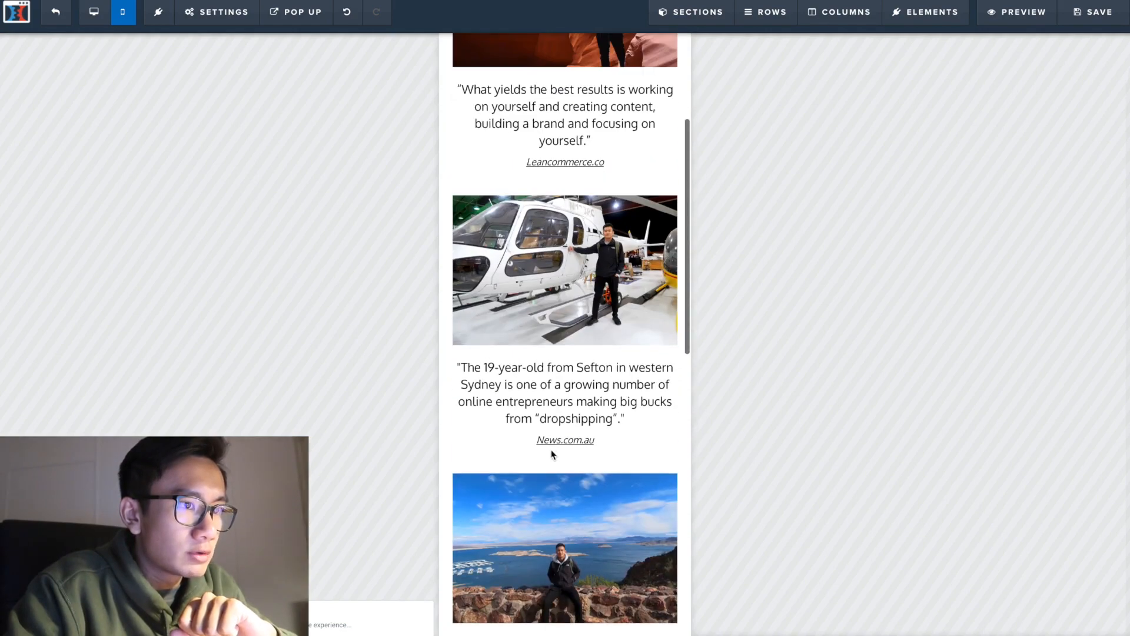
scroll(565, 459, "down", 4)
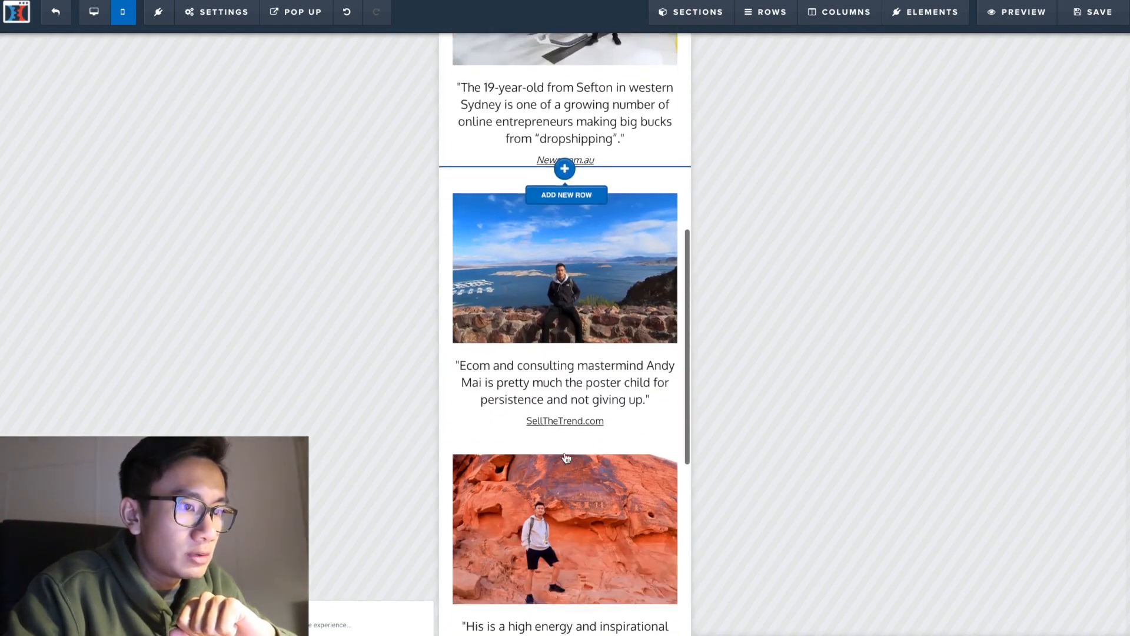
scroll(567, 459, "down", 3)
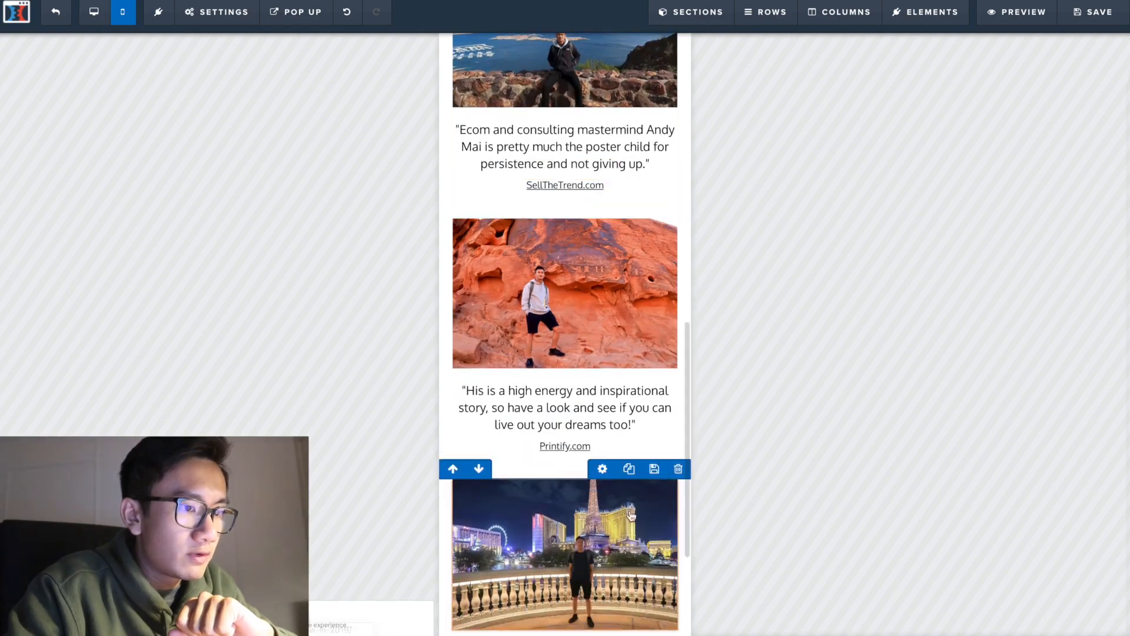
scroll(632, 516, "down", 3)
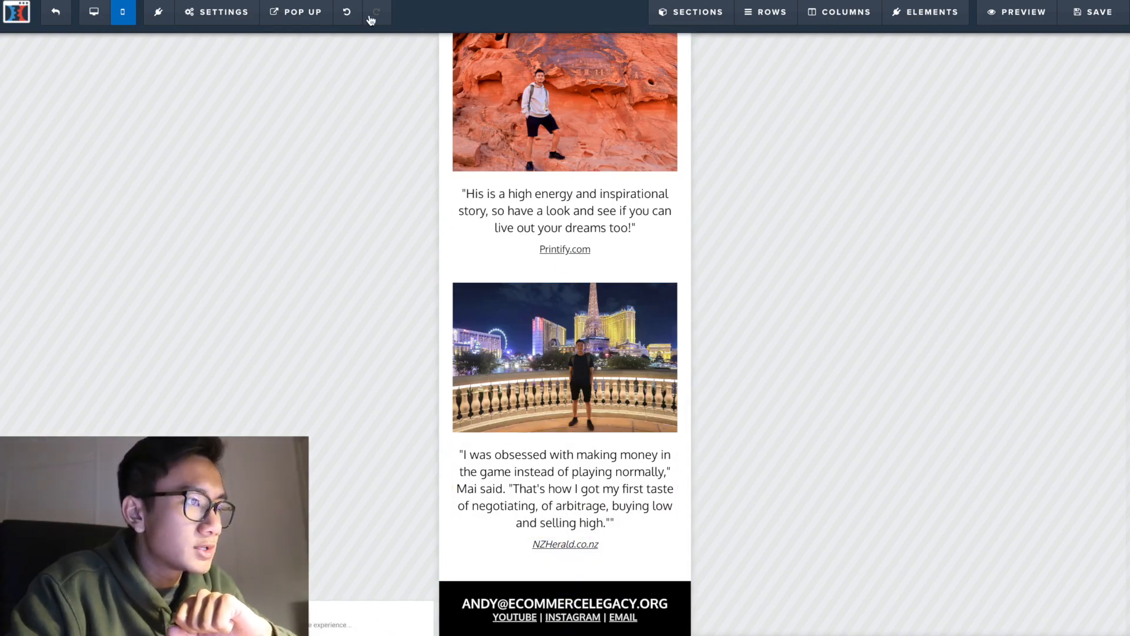
left_click(91, 23)
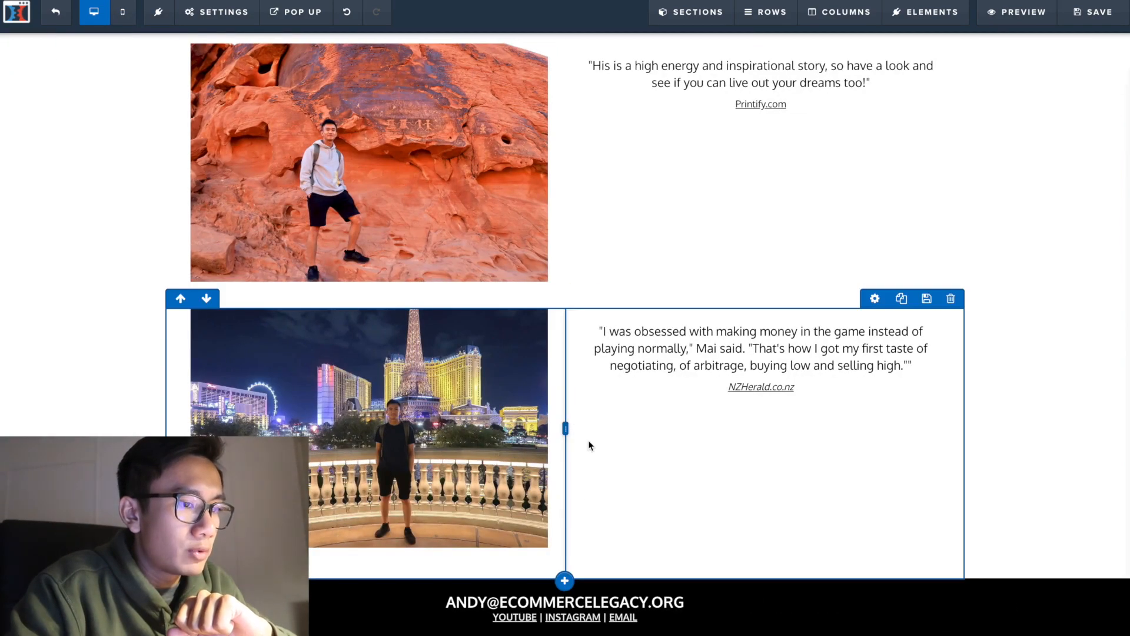
Add a new full-width section between the Las Vegas night photo row and the footer.
left_click(564, 582)
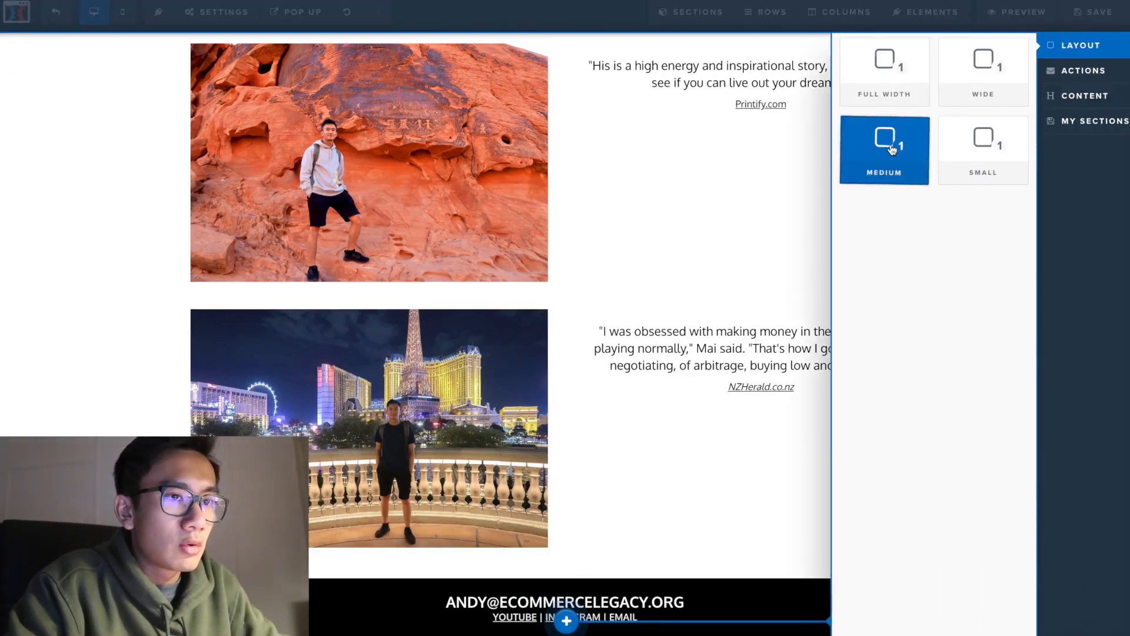
left_click(658, 398)
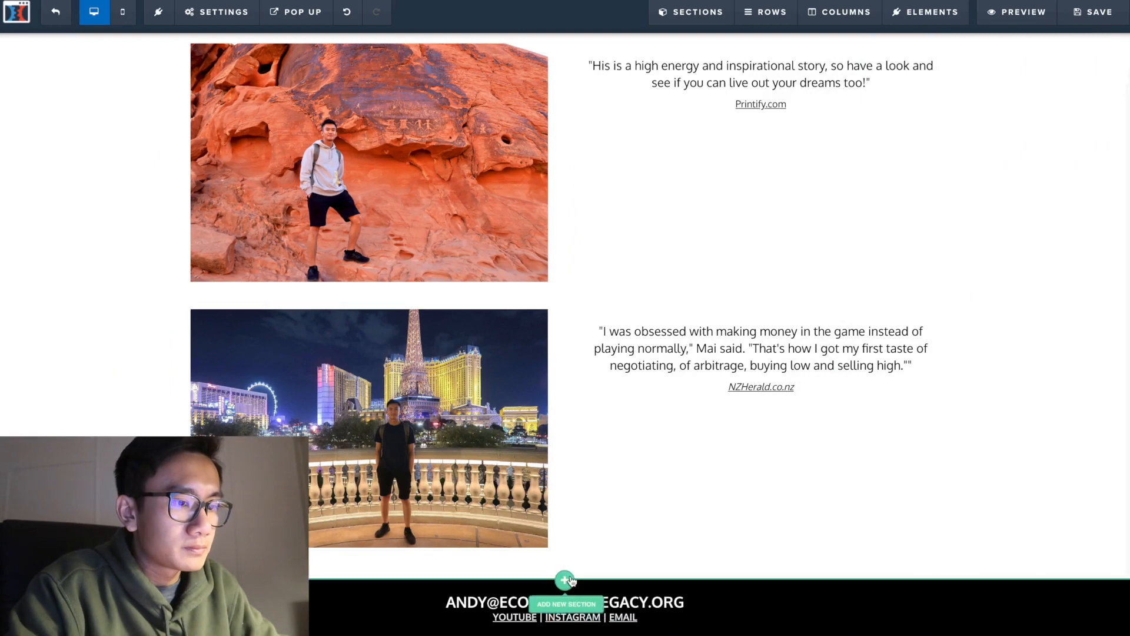
left_click(566, 581)
left_click(599, 528)
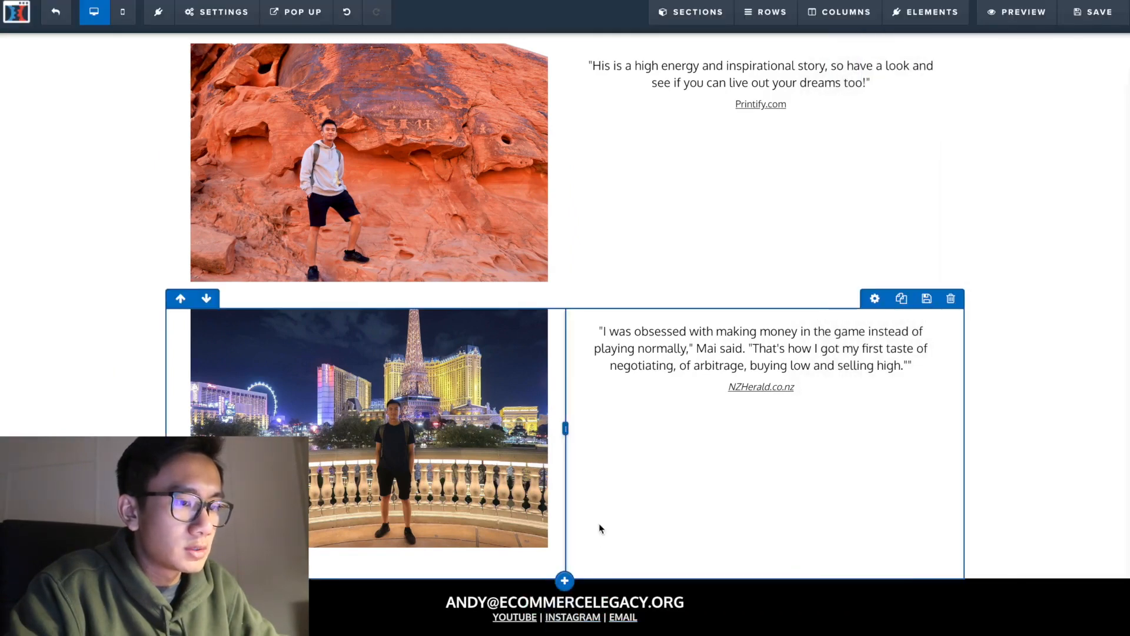
left_click(566, 580)
left_click(877, 70)
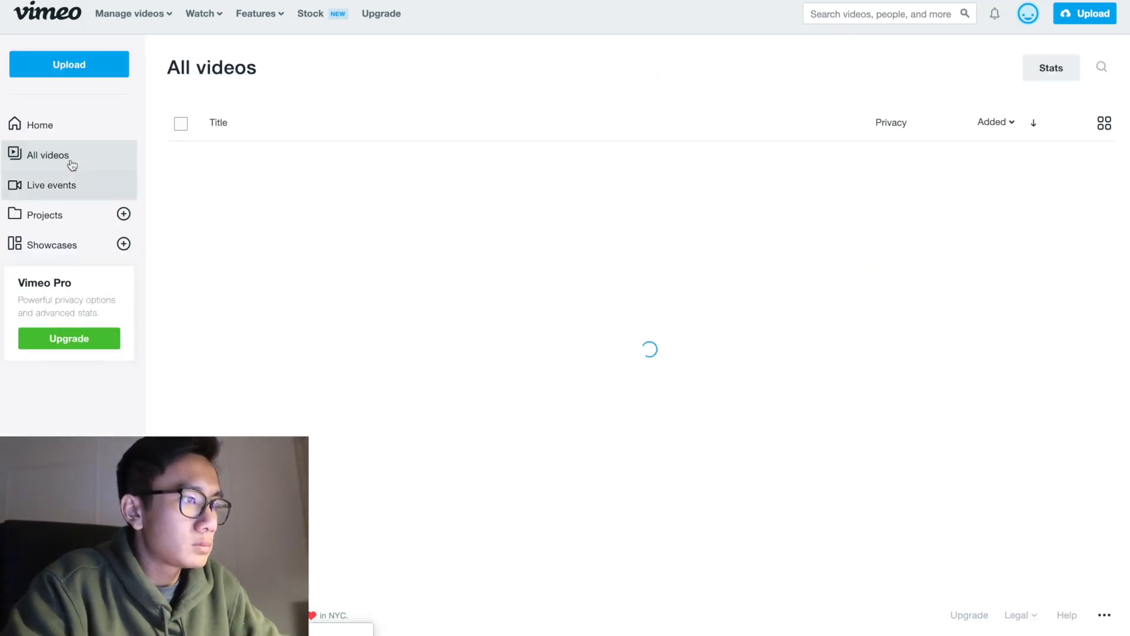
Switch to Vimeo and copy the embed code of the Ecommerce Legacy showcase.
left_click(62, 220)
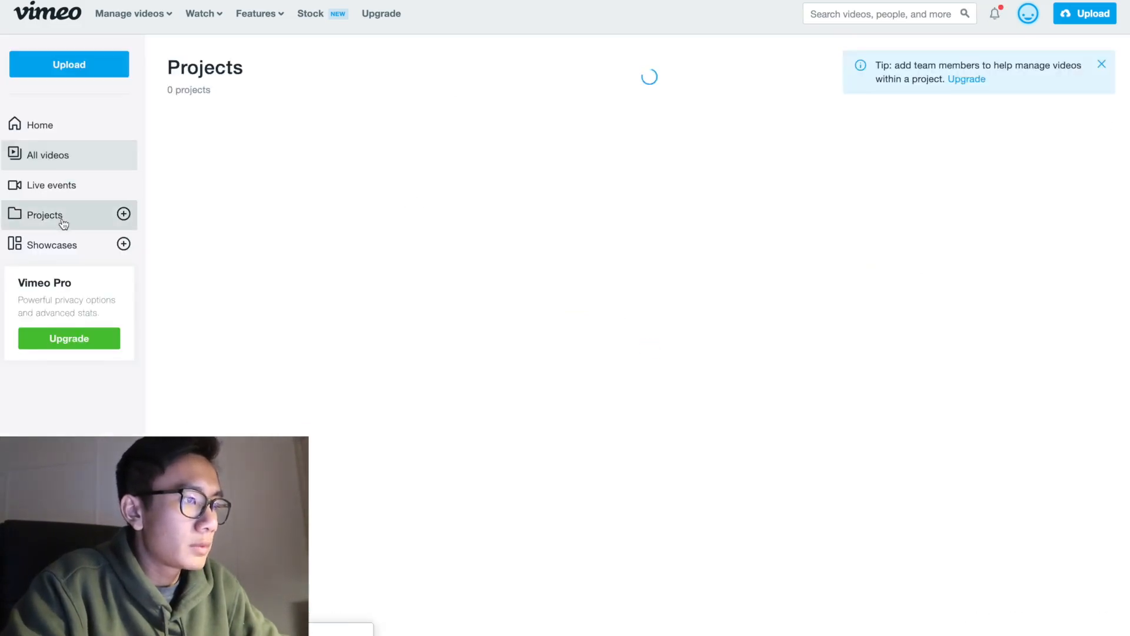
left_click(121, 245)
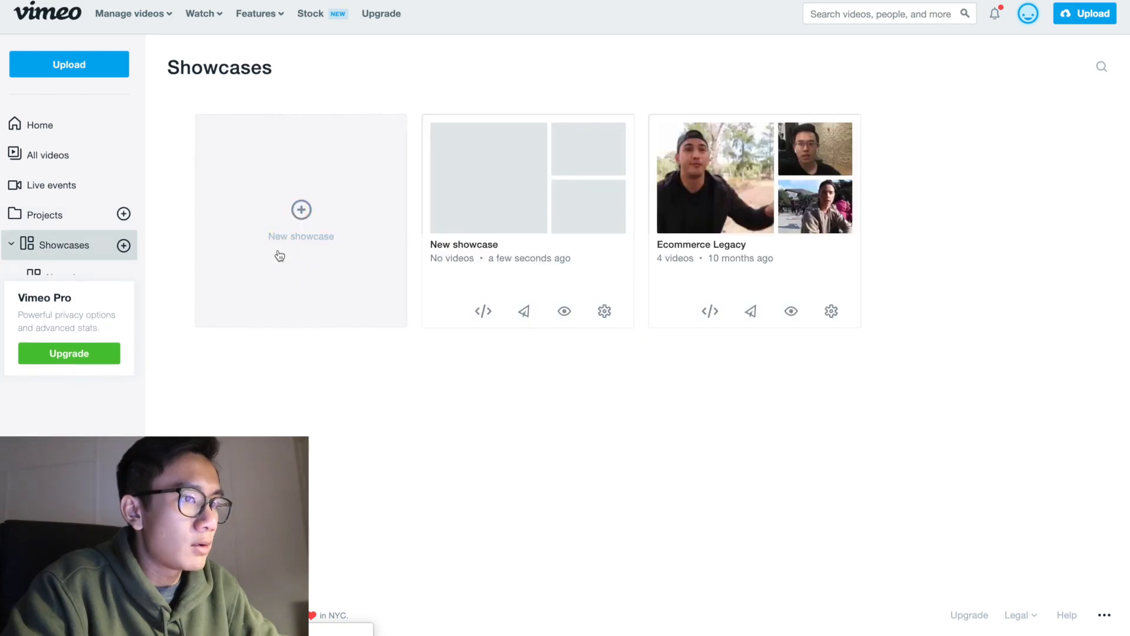
left_click(710, 312)
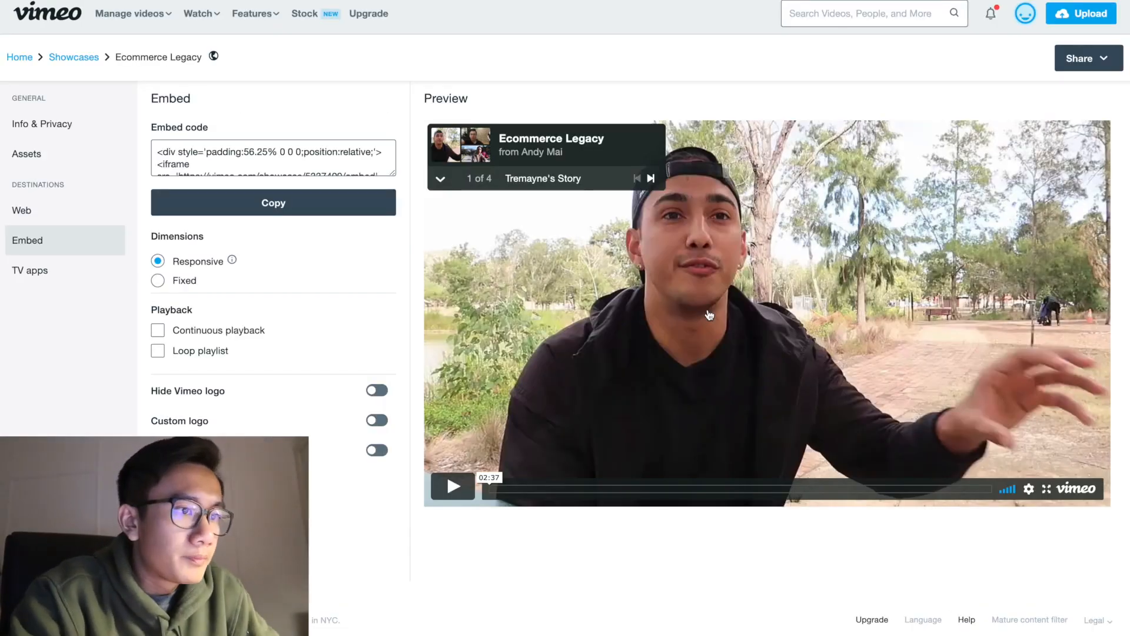
left_click(229, 161)
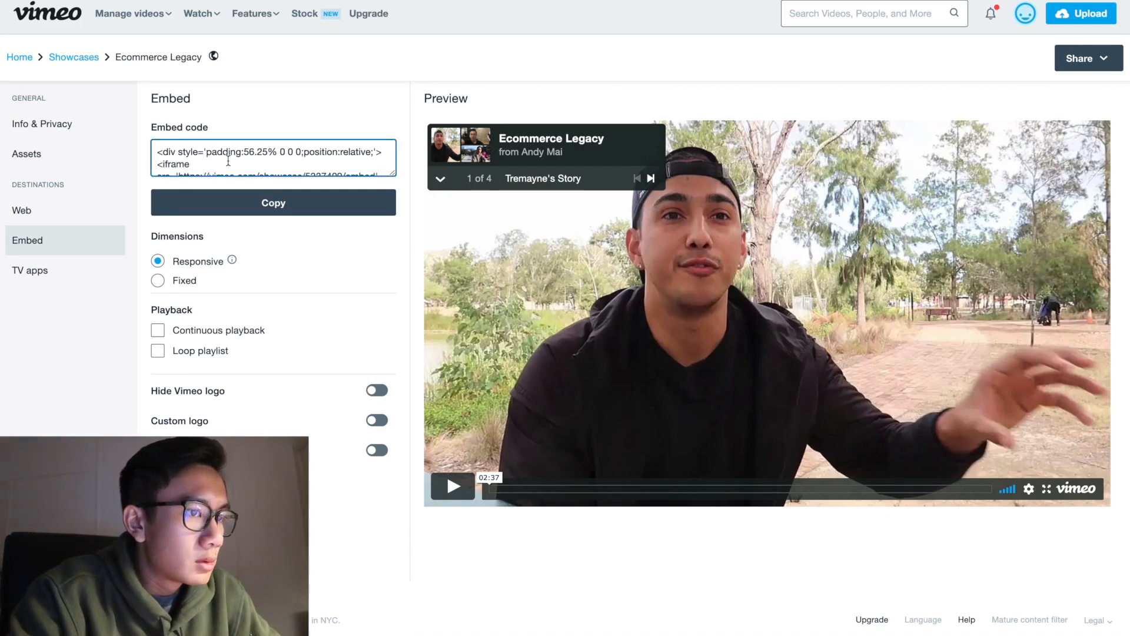
key("ctrl+a")
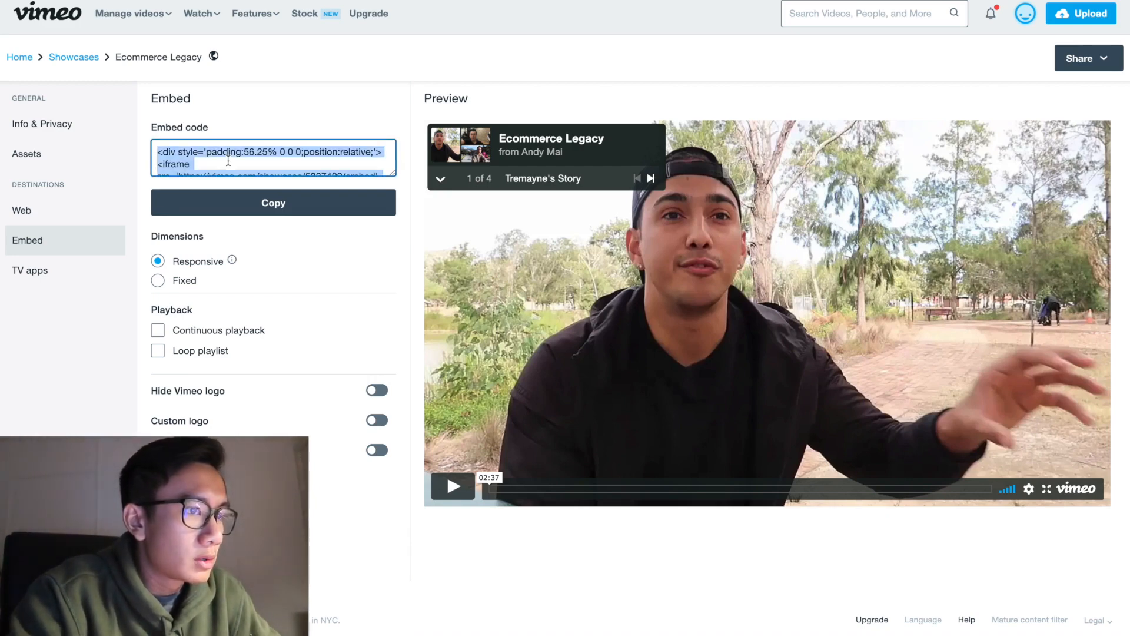
Change the showcase's title to "Ecommerce Legacy Testimonails" and save it.
left_click(81, 125)
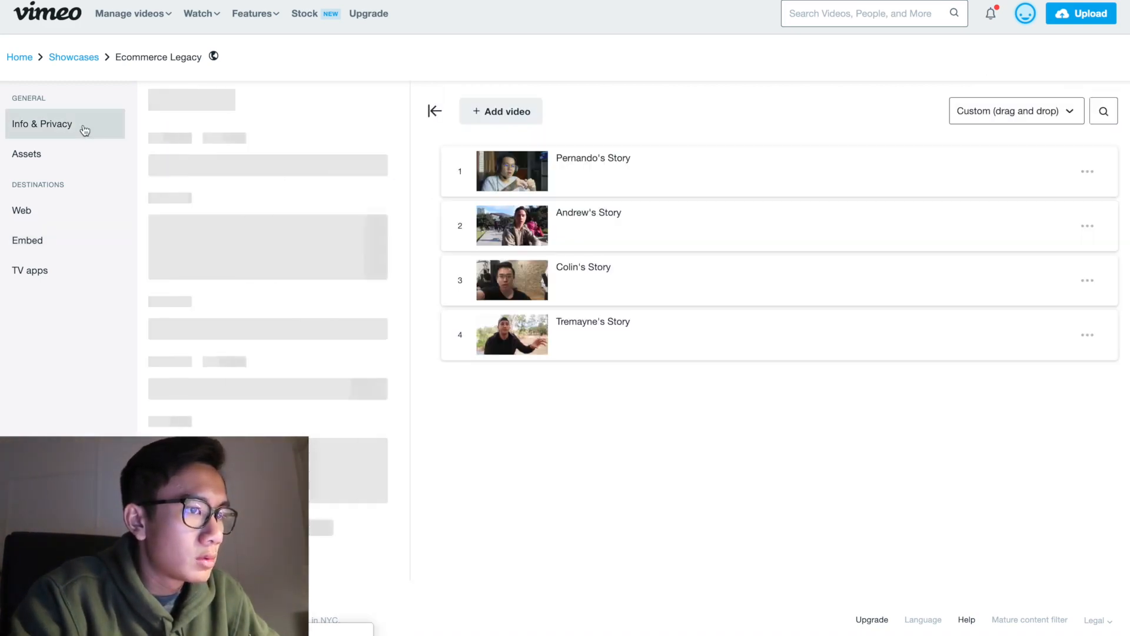
left_click(245, 152)
key("BackSpace")
key("BackSpace")
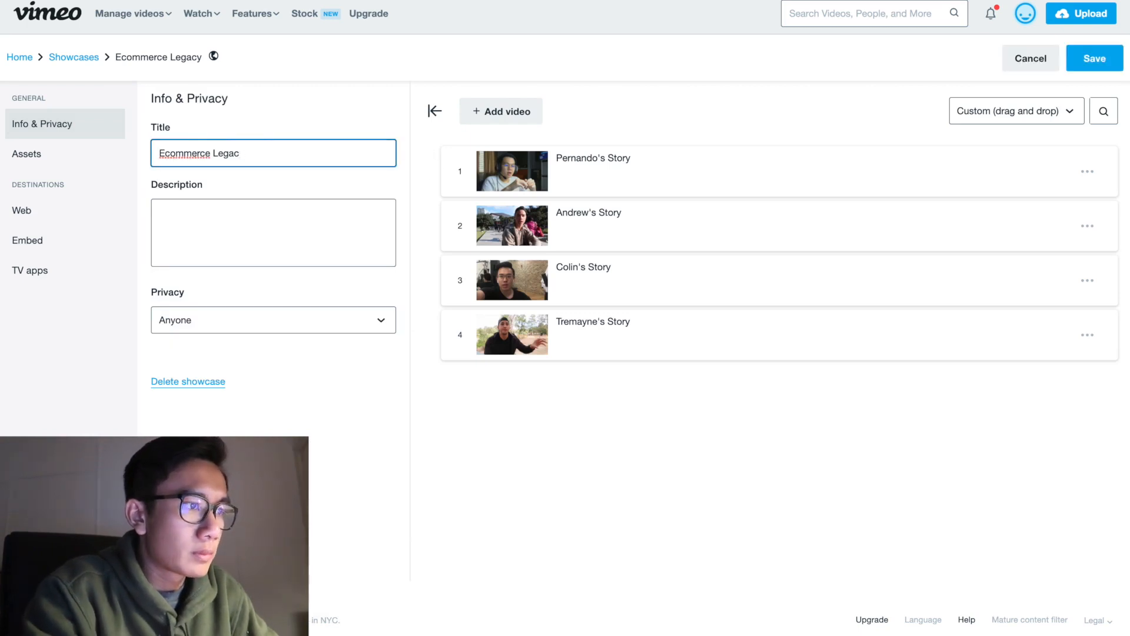
key("BackSpace")
key("BackSpace")
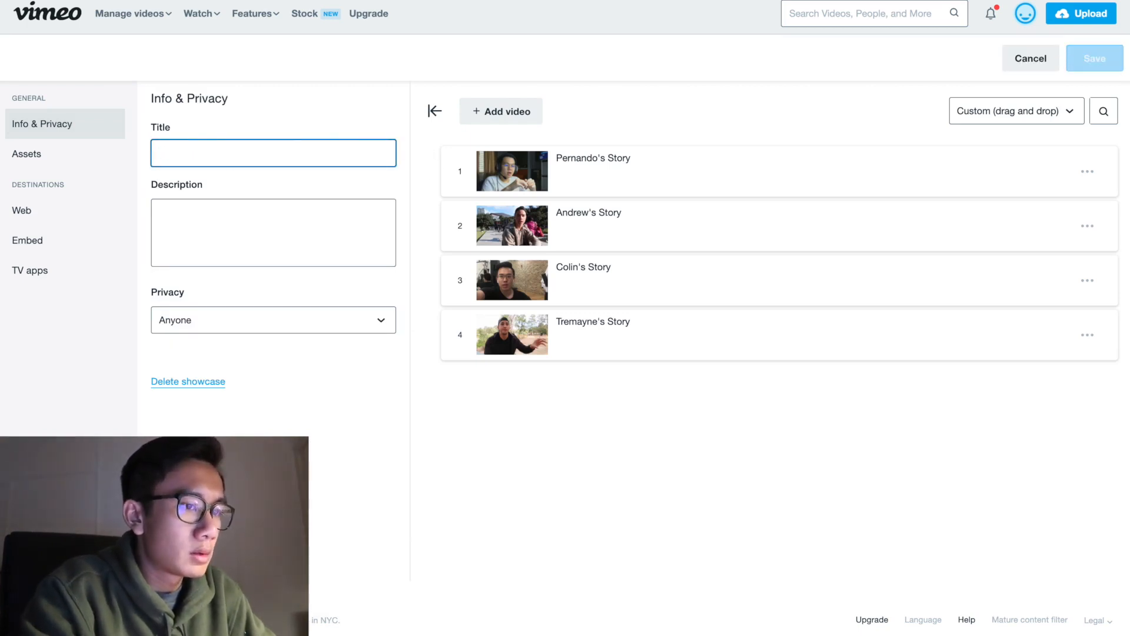
type("Ecommerce")
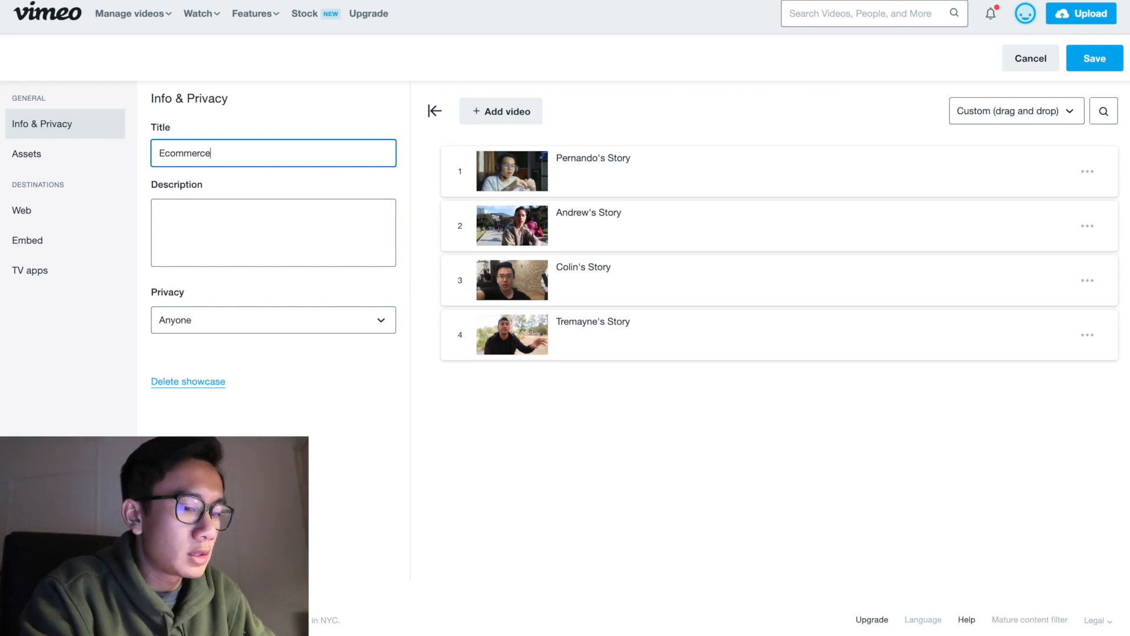
type(" Legacy Test")
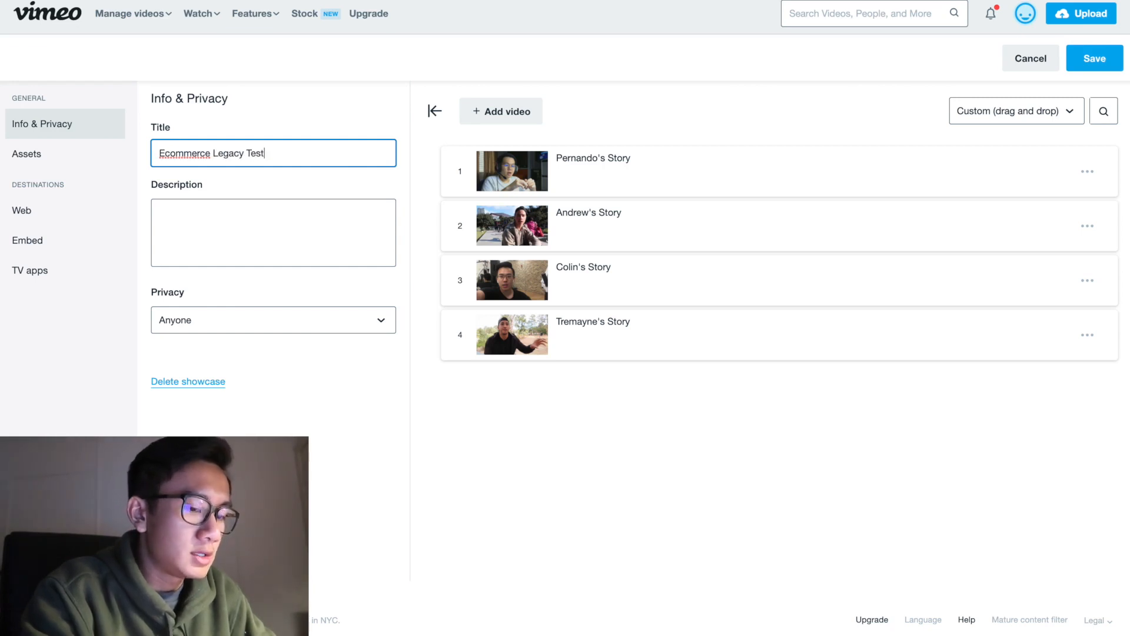
type("imonails")
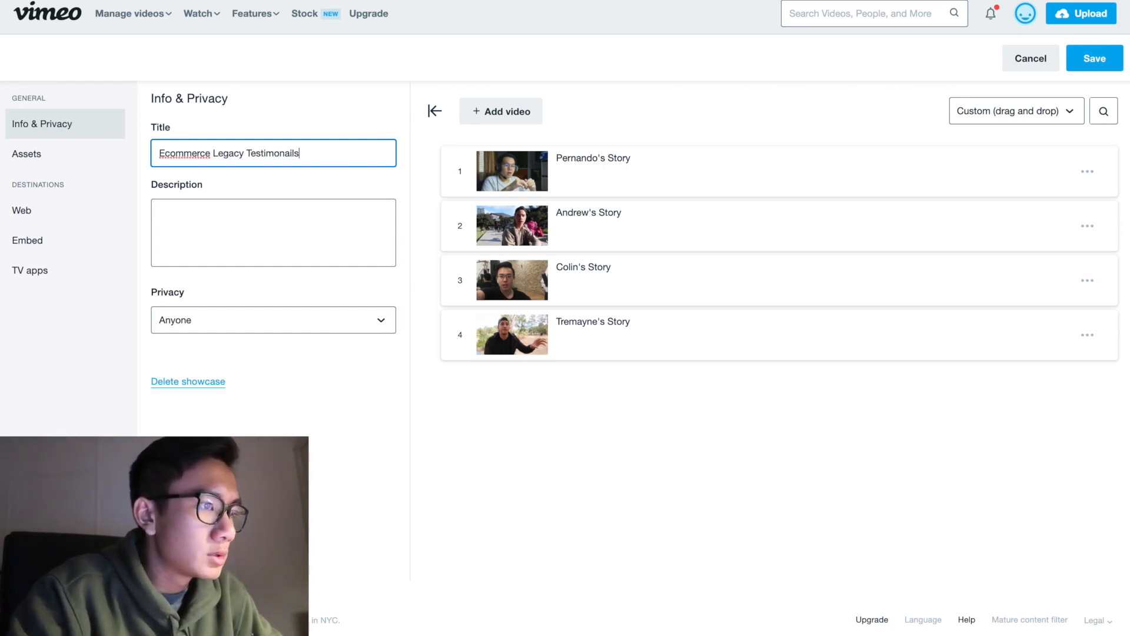
key("BackSpace")
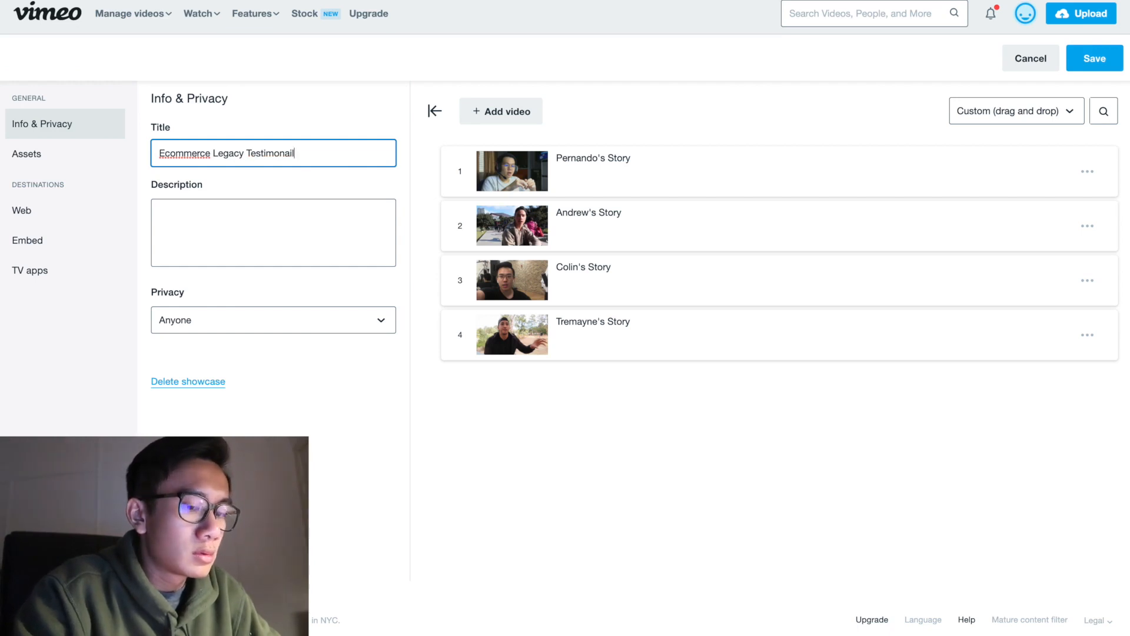
type("s")
left_click(314, 461)
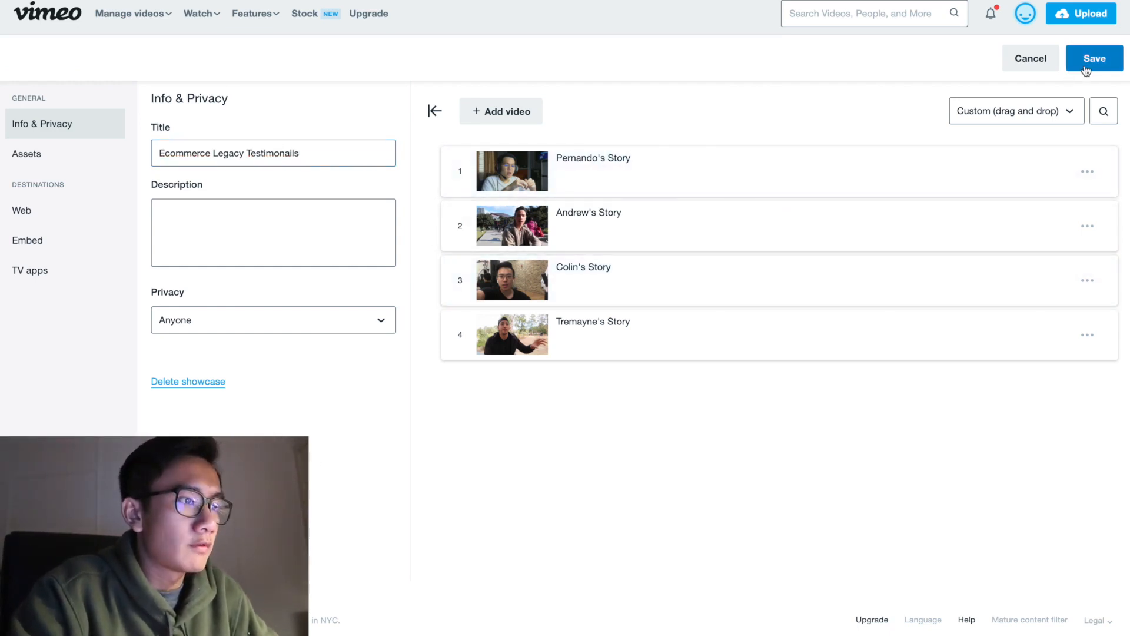
left_click(1094, 58)
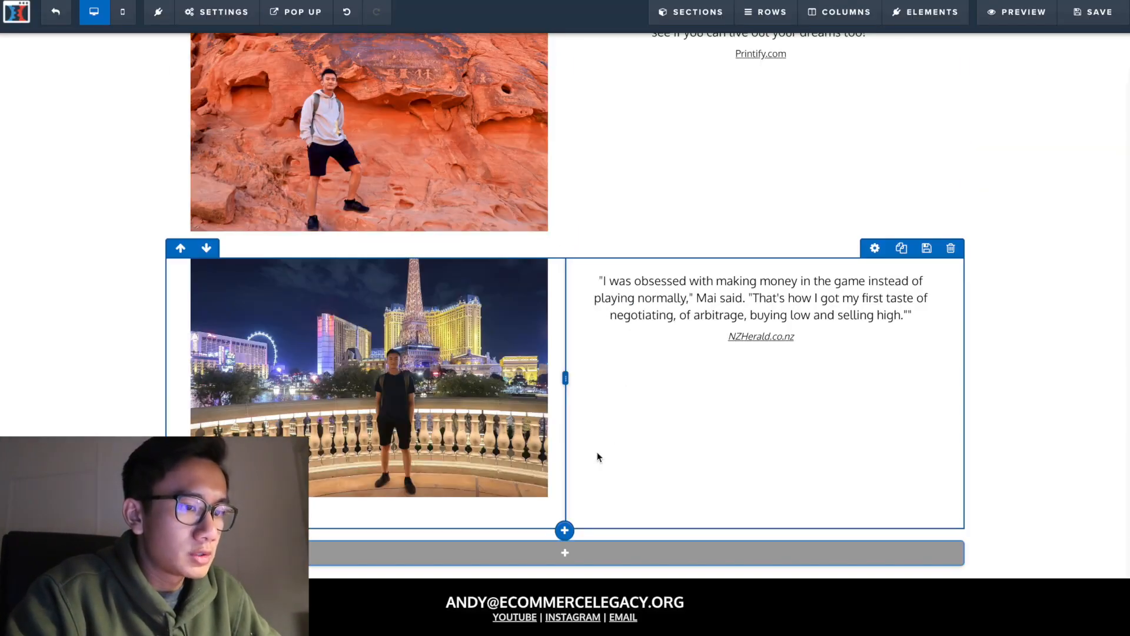
Return to the ClickFunnels page and insert a one-column row in the empty section above the footer.
left_click(565, 578)
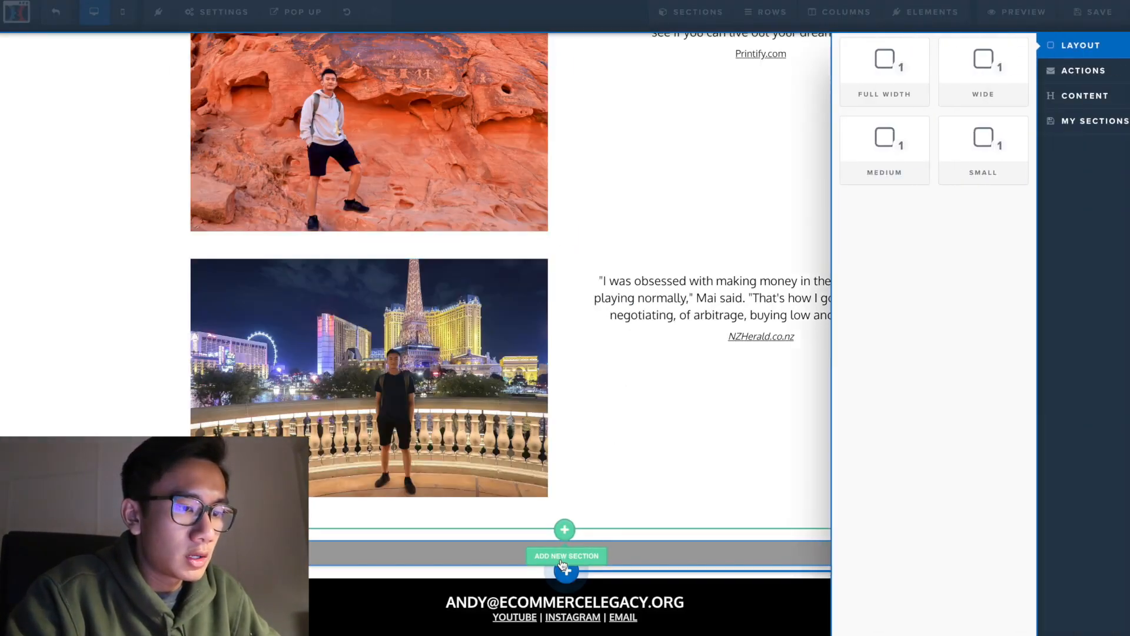
left_click(456, 535)
left_click(571, 559)
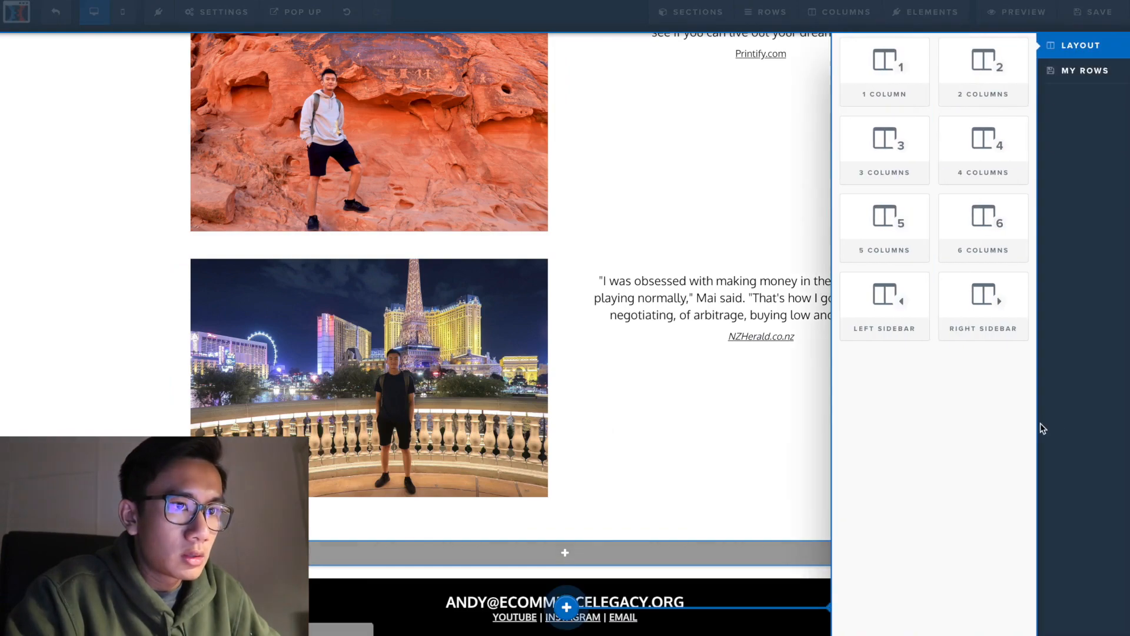
left_click(883, 71)
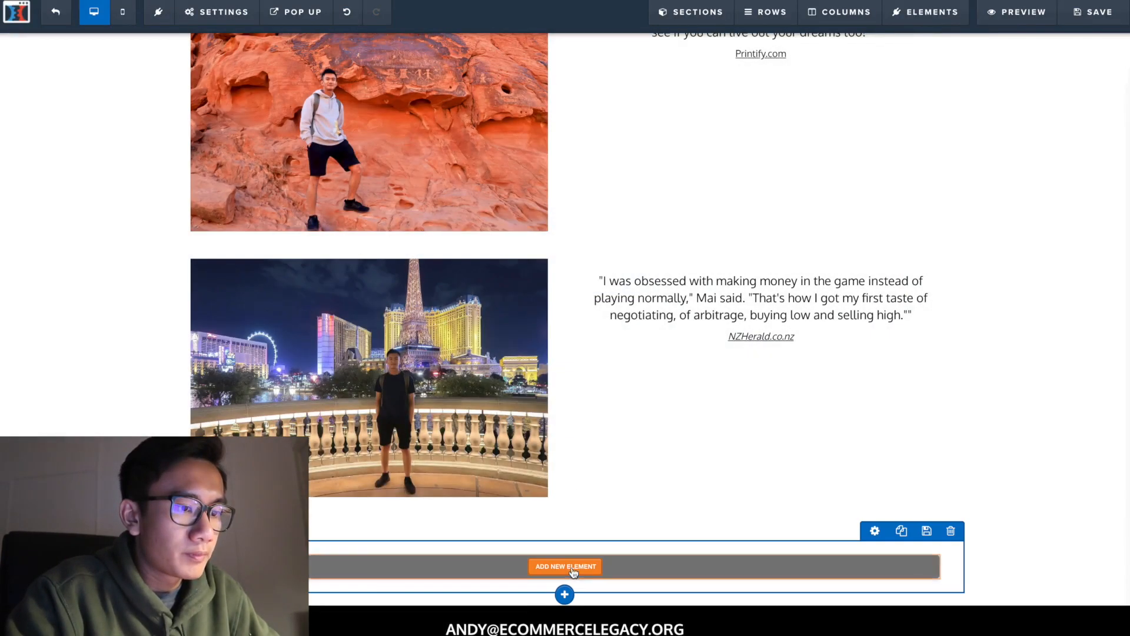
Place a Custom JS/HTML element in the empty one-column row above the footer.
left_click(570, 568)
scroll(945, 468, "down", 1)
scroll(944, 468, "down", 5)
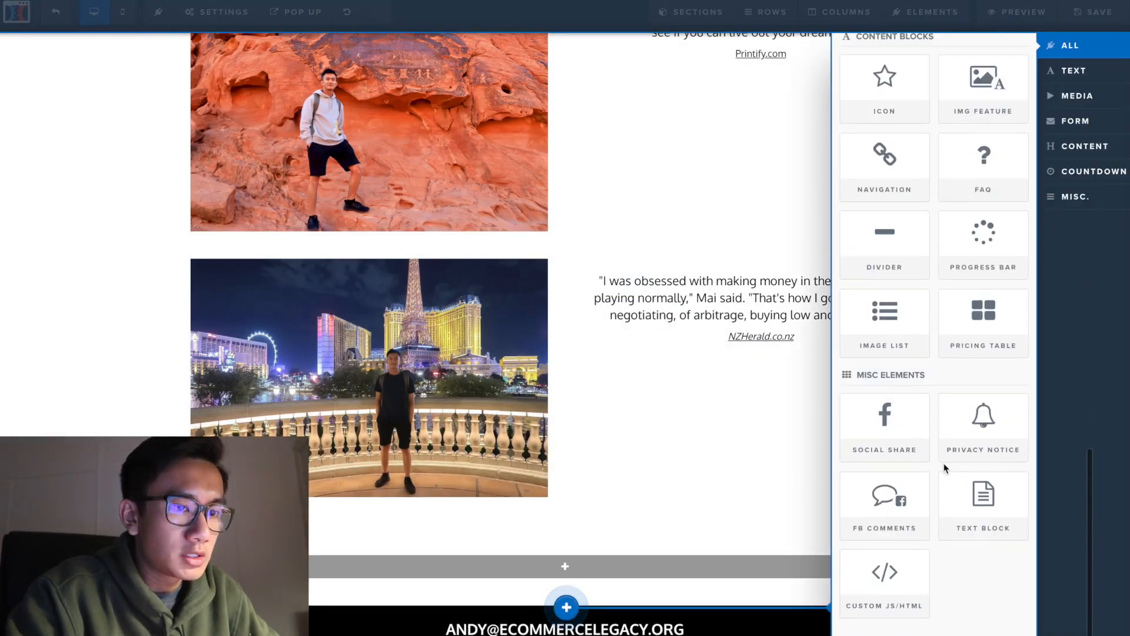
left_click(897, 575)
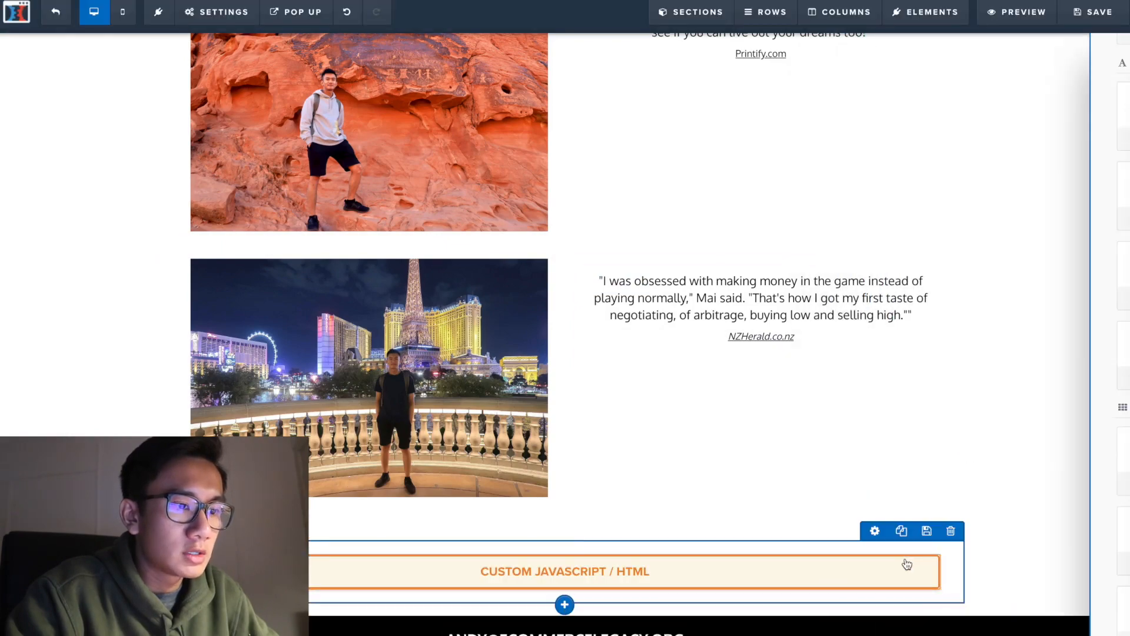
Open the code editor of the Custom JS/HTML element and paste in the Vimeo showcase embed code.
left_click(563, 565)
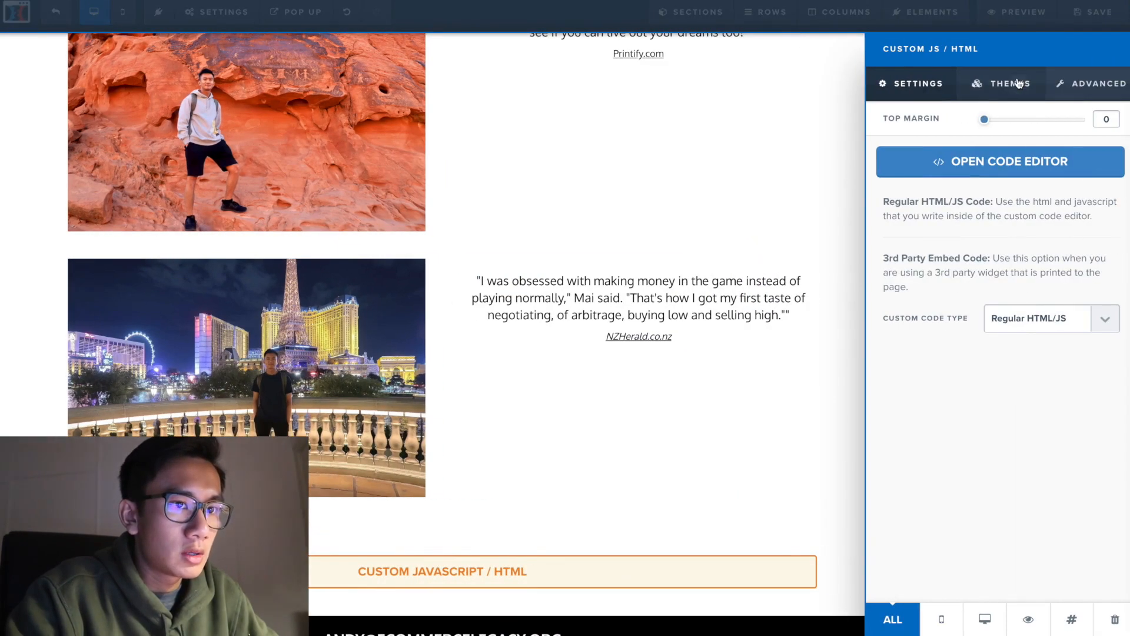
left_click(975, 171)
type("<div style='padding:56.25% 0 0 0;position:relative;'><iframe src='https://vimeo.com/showcase/5337409/embed' allowfullscreen frameborder='0' style='position:absolute;top:0;left:0;width:100%;height:100%;'></iframe></div>")
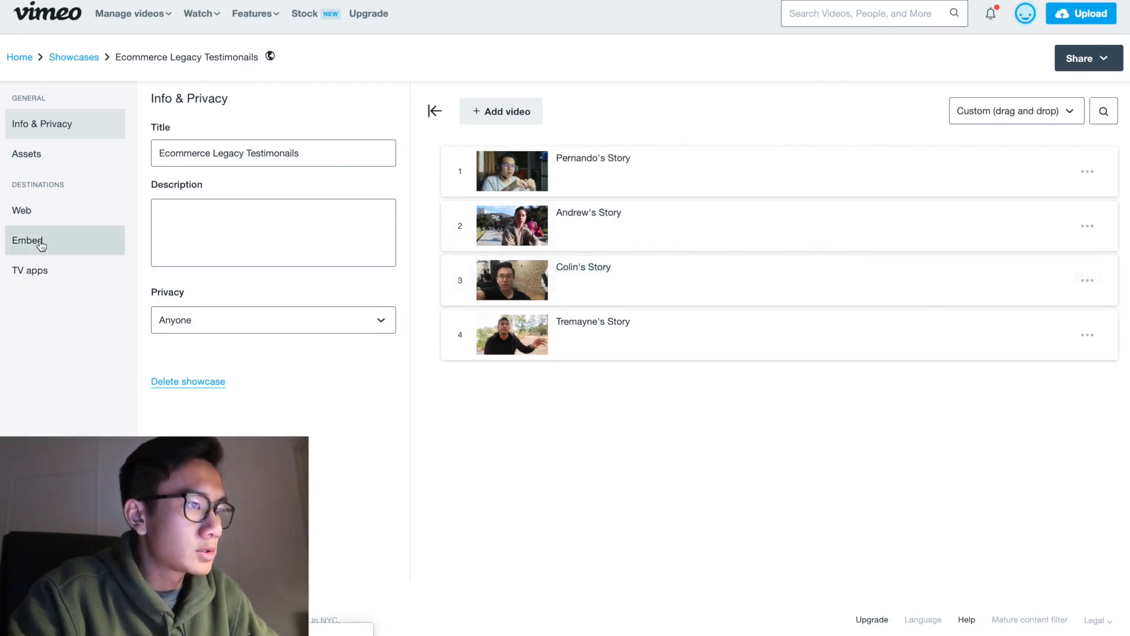
Switch to Vimeo, try hiding the Vimeo logo in the showcase's embed settings, and copy its embed code again.
left_click(43, 241)
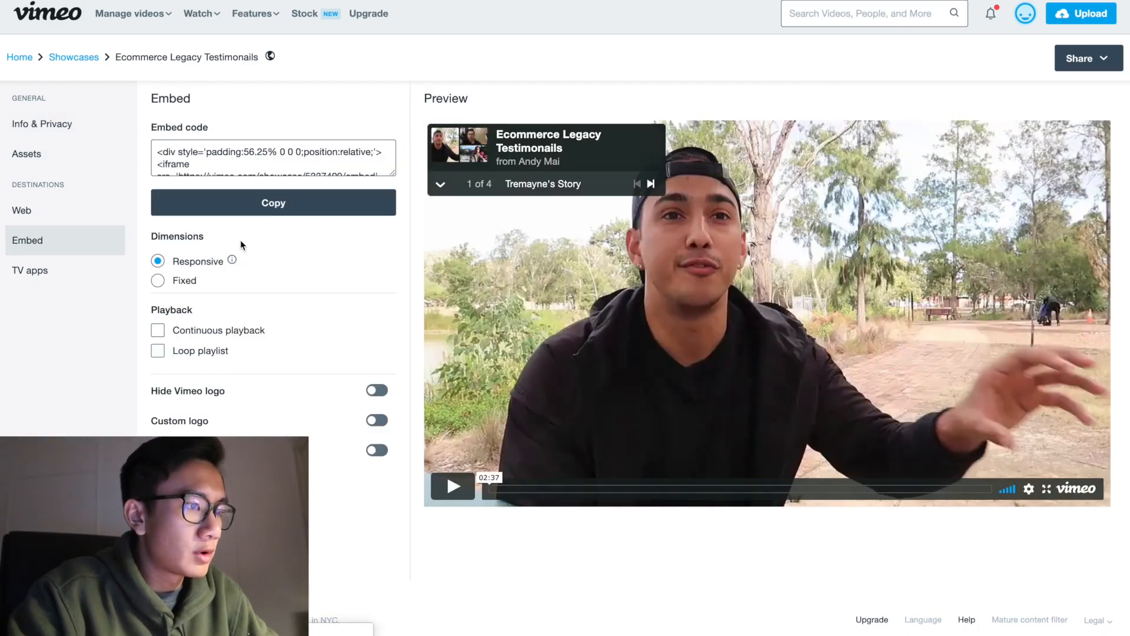
mouse_move(231, 262)
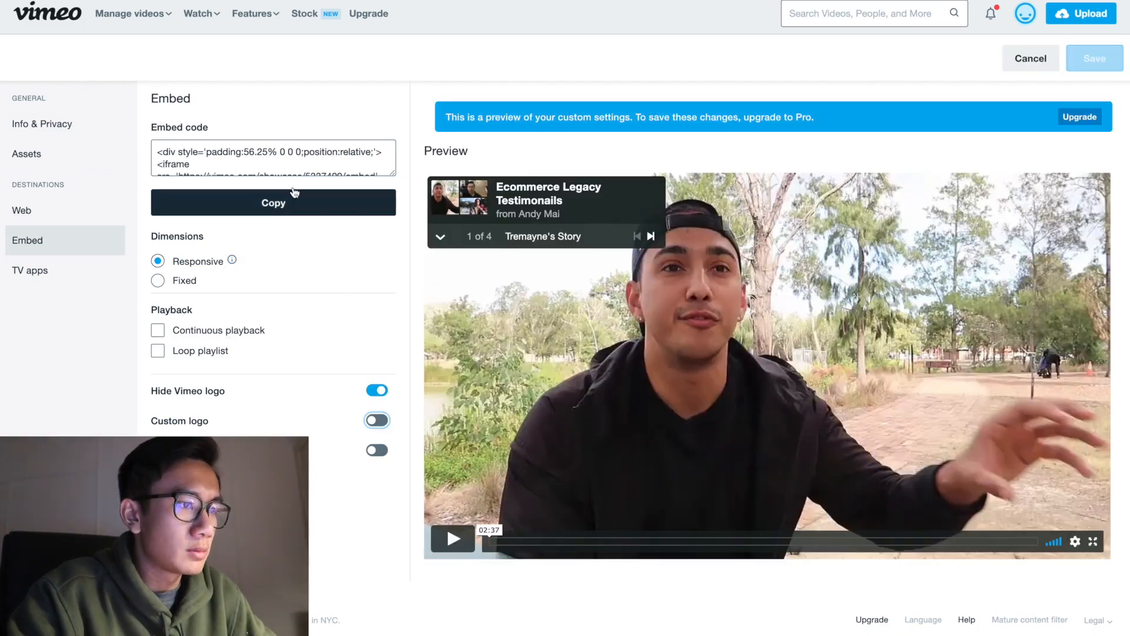
left_click(293, 176)
left_click(293, 206)
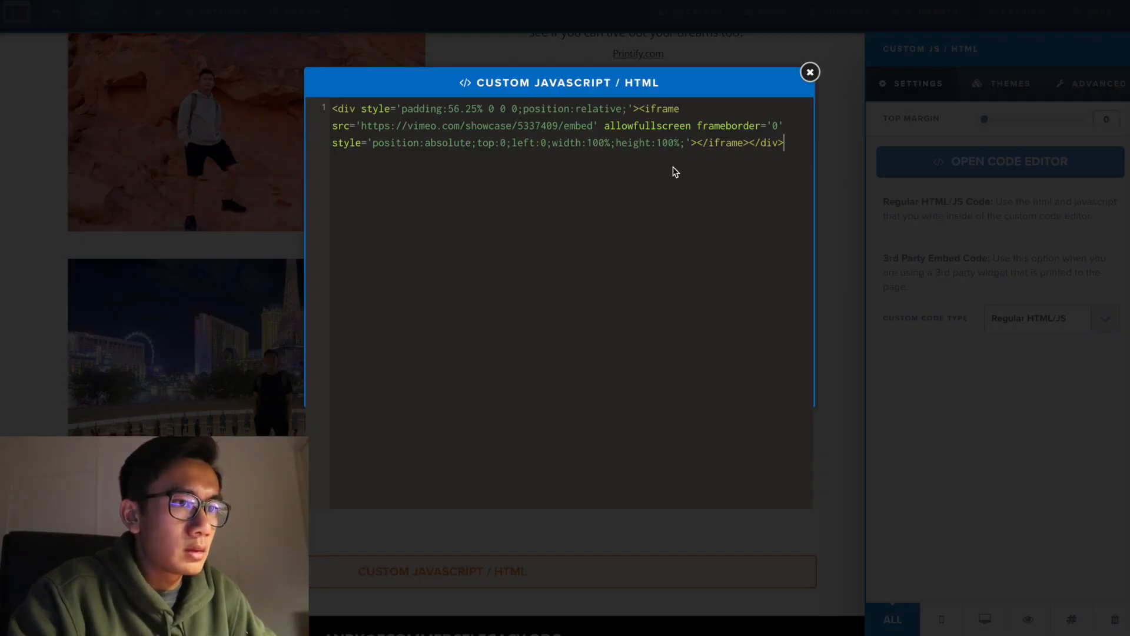
Back in ClickFunnels, replace the custom element's code with the newly copied showcase embed code and close the code editor.
key("super+a")
key("super+v")
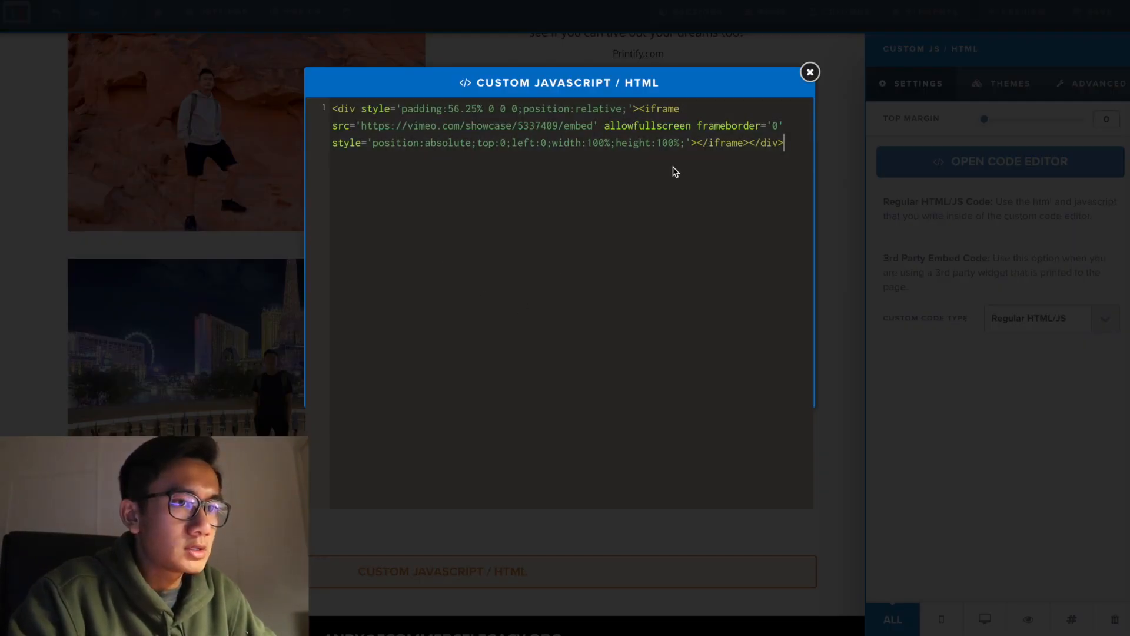
left_click(810, 72)
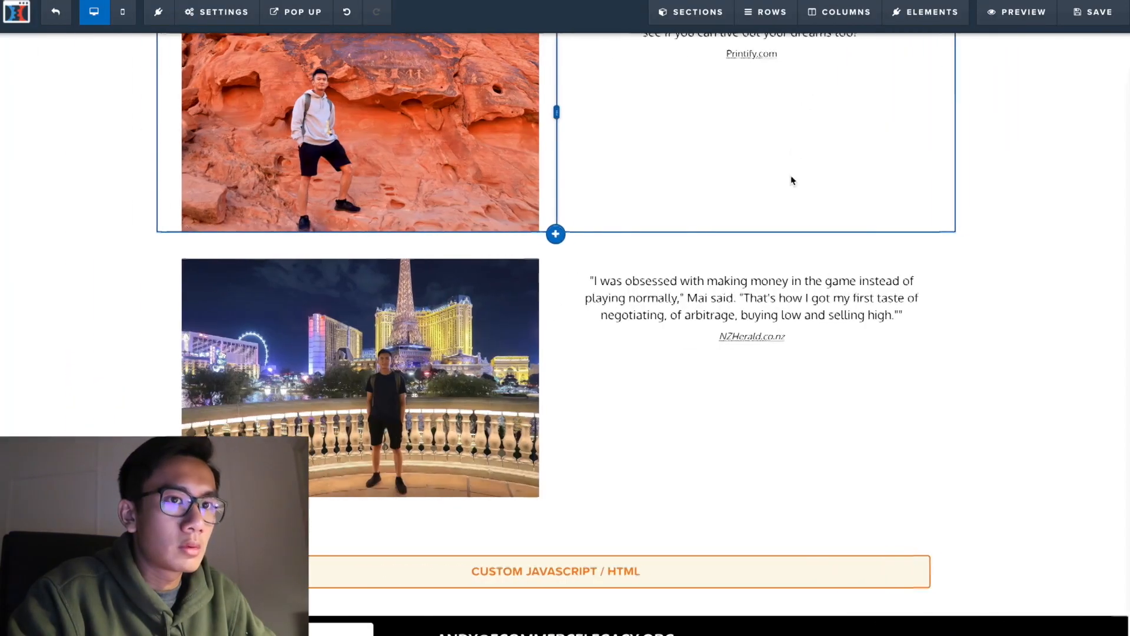
Save the page and review the area around the embedded code above the footer.
left_click(1080, 20)
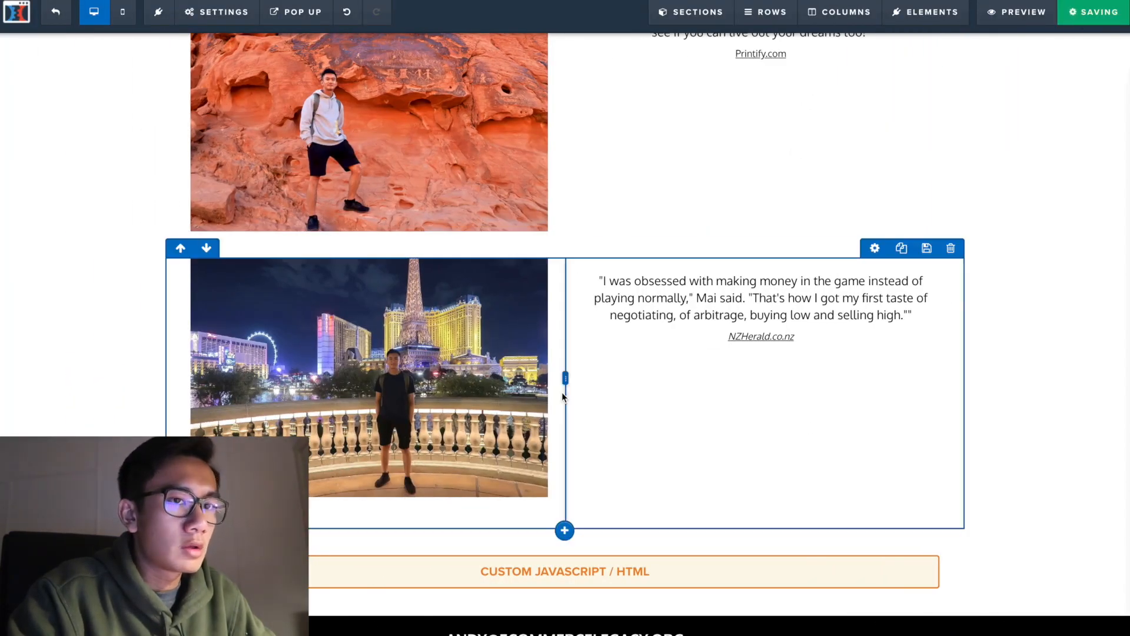
scroll(561, 392, "up", 10)
scroll(561, 392, "down", 10)
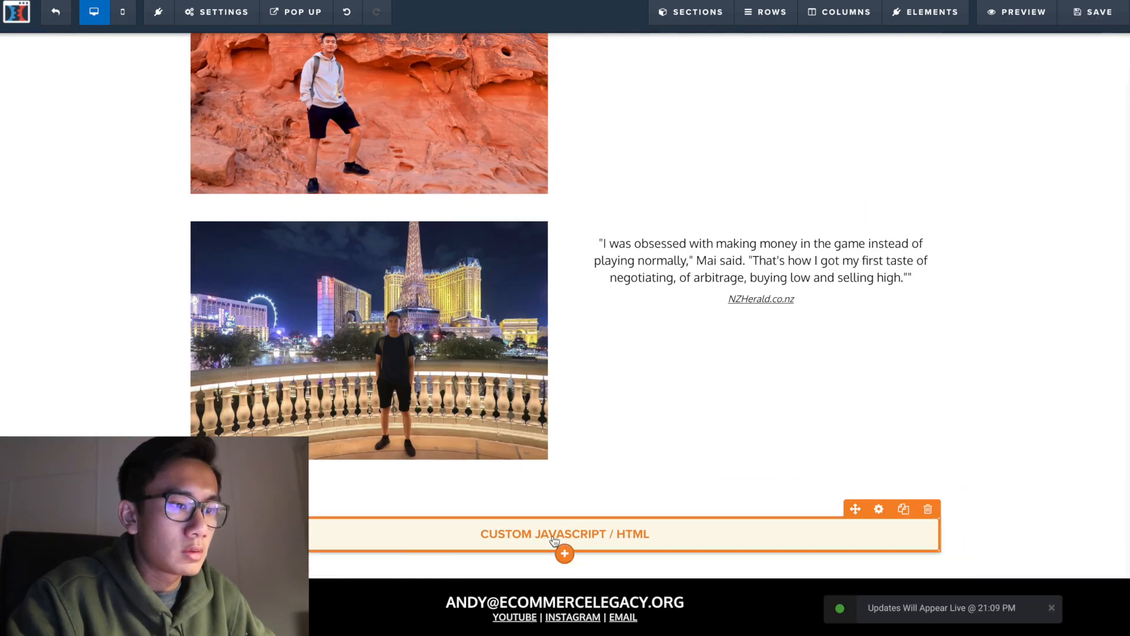
Clone the footer's e-mail headline and move the copy above the Custom JS/HTML element, discarding the newly added default headline.
left_click(566, 554)
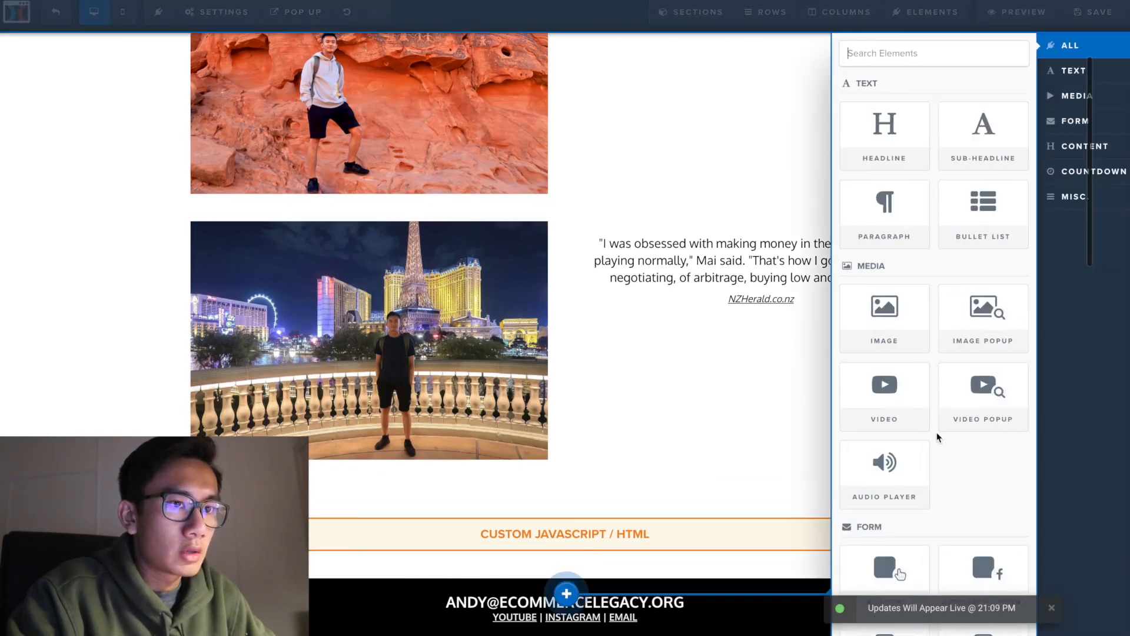
left_click(888, 124)
left_click(903, 583)
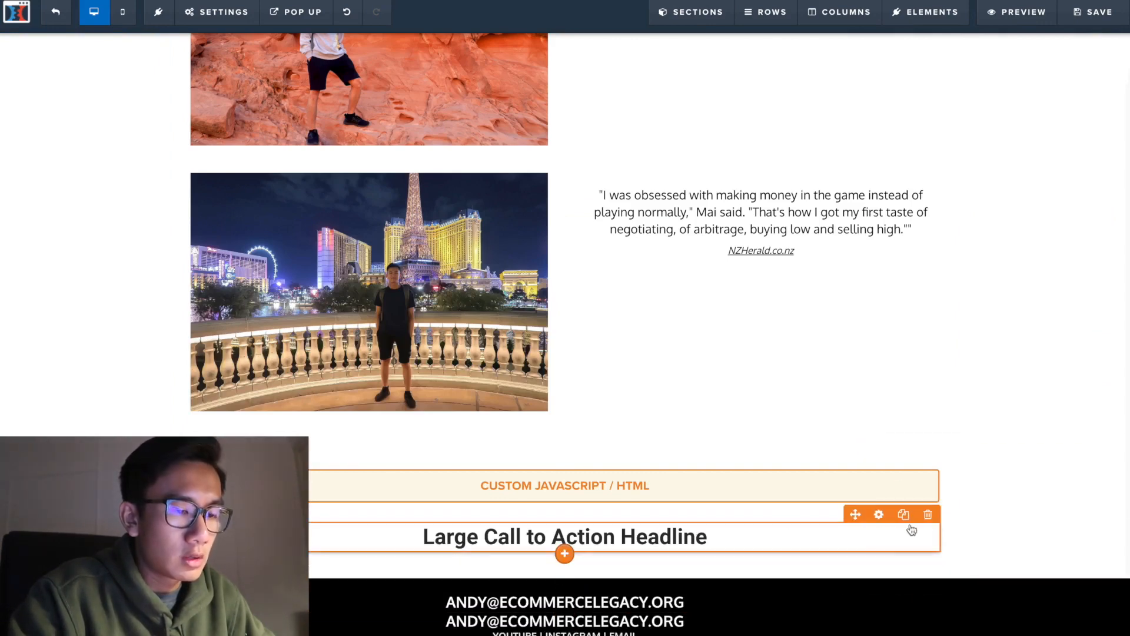
left_click(928, 514)
left_click(674, 59)
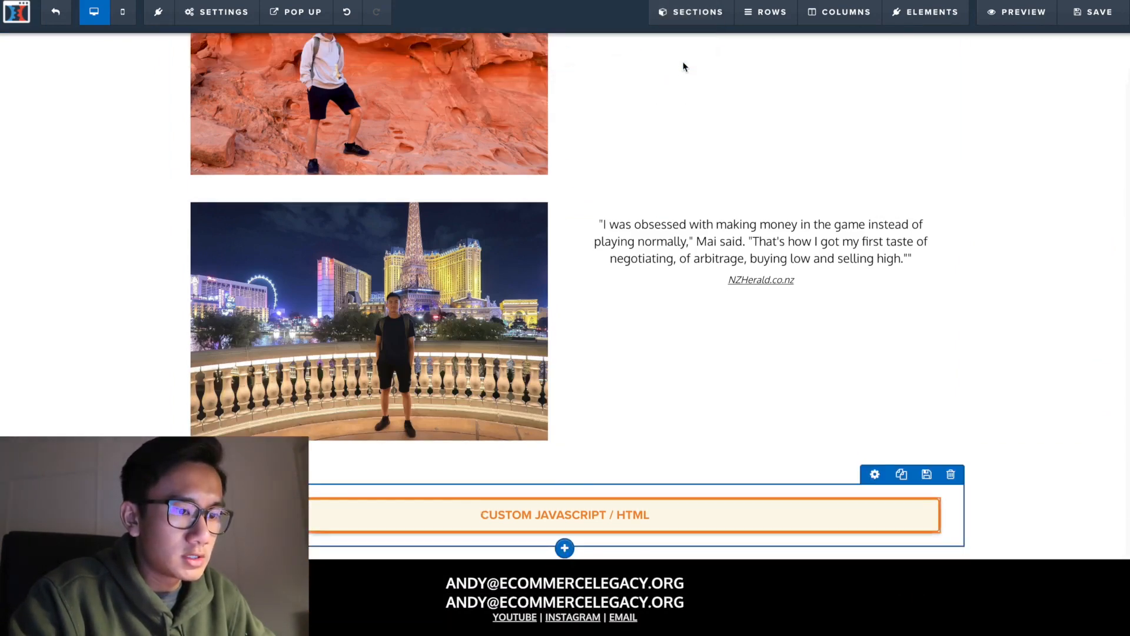
left_click_drag(854, 583, 572, 514)
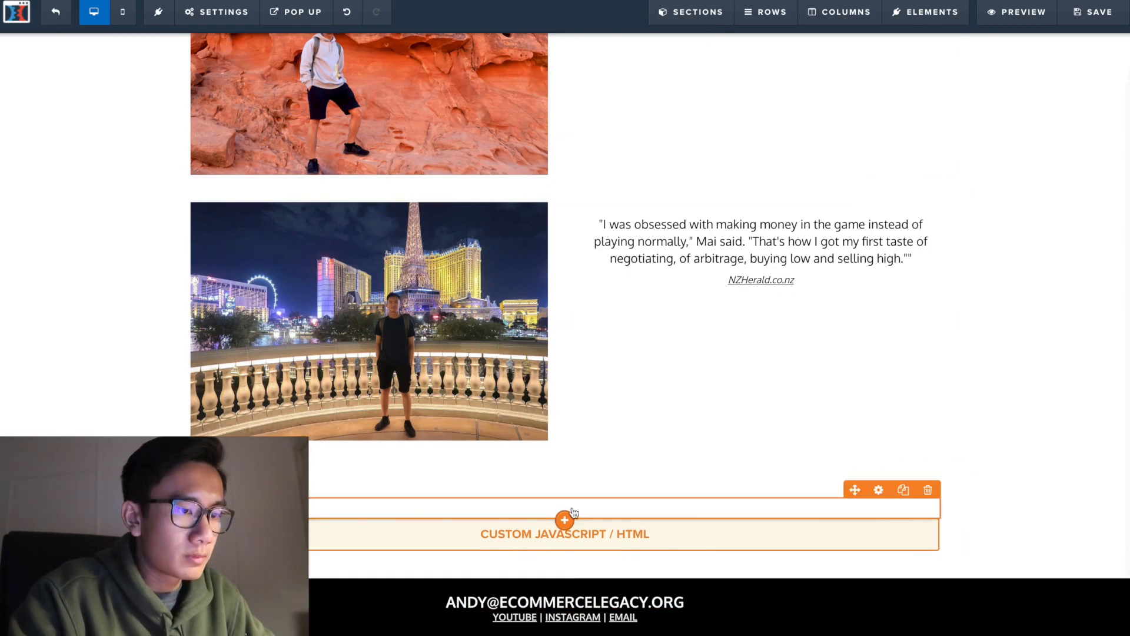
Give the moved headline a dark text colour, change its wording to "Students" and save the page.
left_click(879, 490)
left_click(1051, 262)
left_click(903, 310)
left_click(912, 216)
left_click(400, 618)
triple_click(593, 509)
type("Students")
left_click(1087, 13)
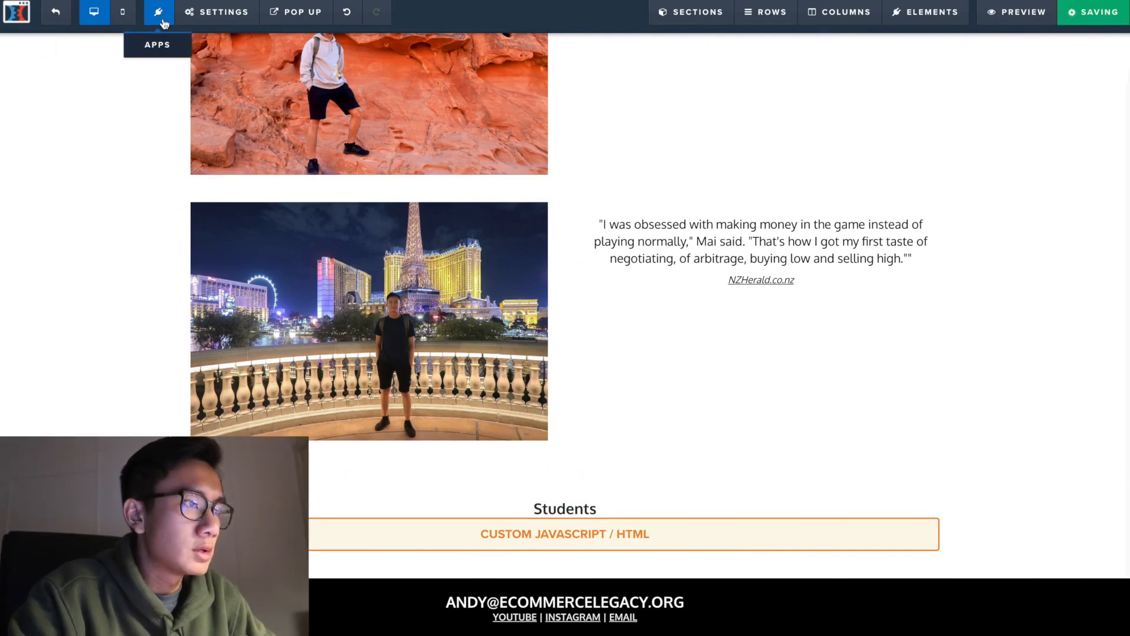
Switch the editor to the mobile layout and preview the page down to the testimonial showcase.
left_click(127, 22)
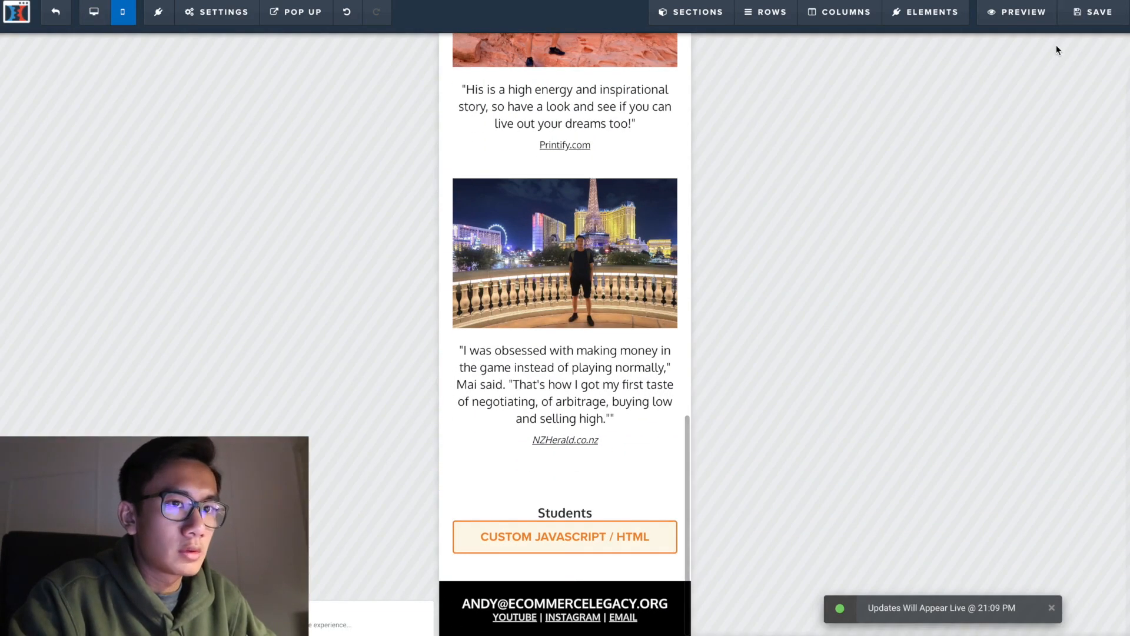
left_click(1029, 23)
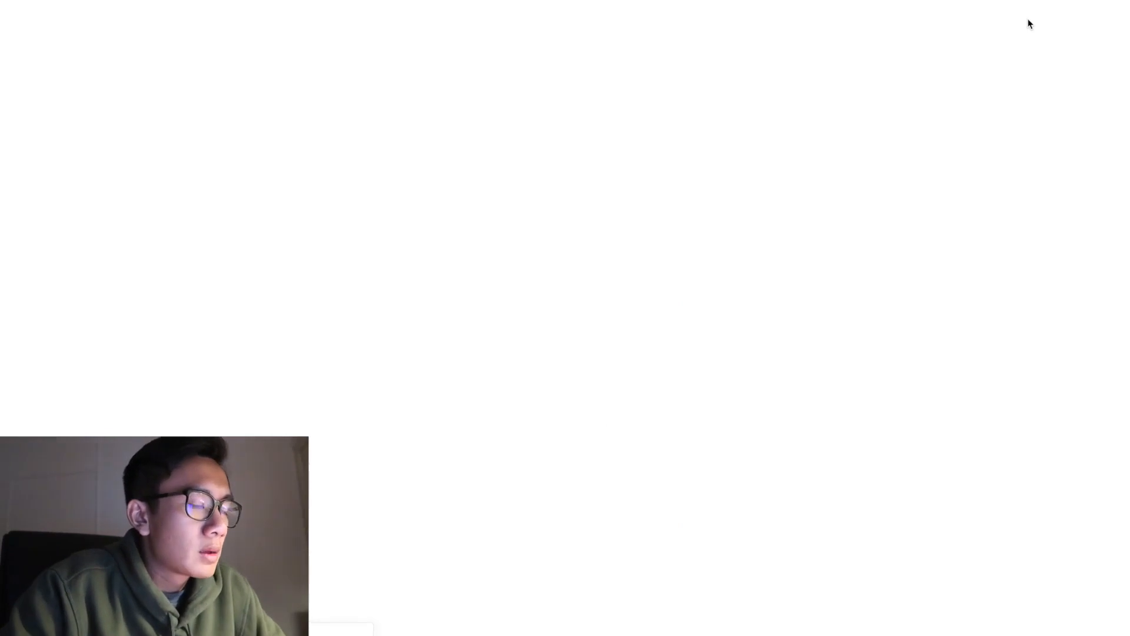
scroll(1011, 55, "down", 10)
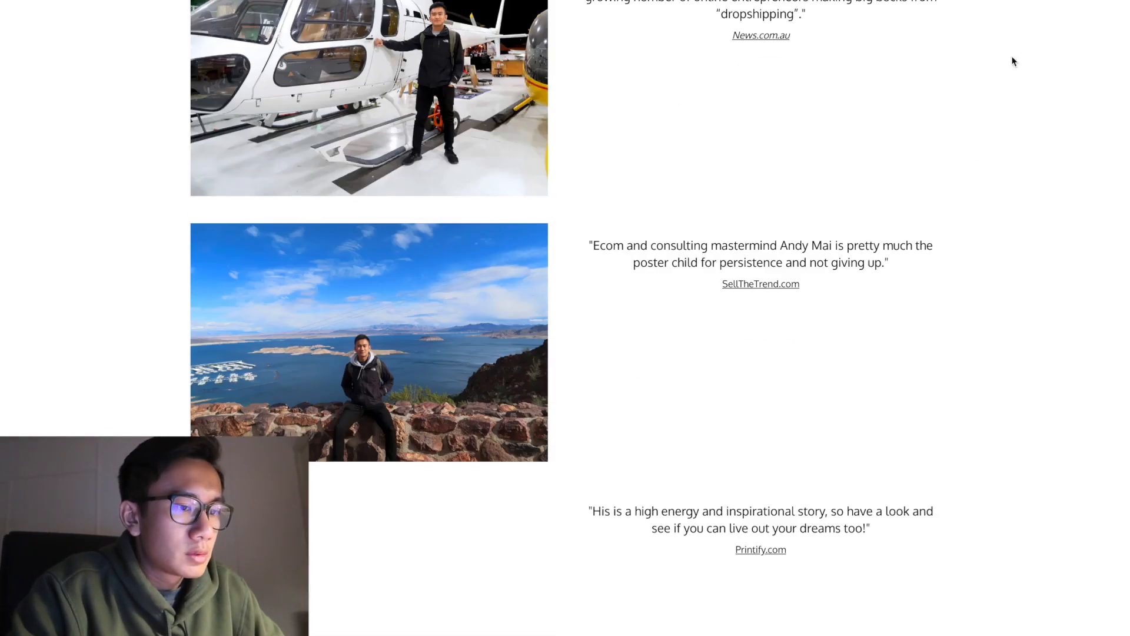
scroll(887, 400, "down", 12)
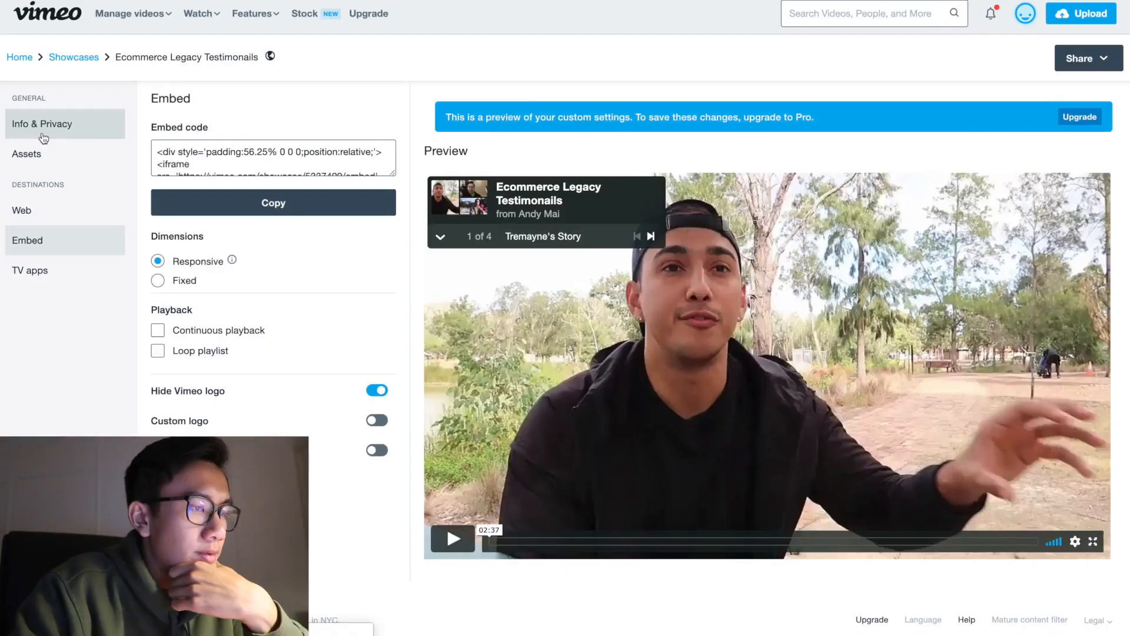
In Vimeo, open the testimonial showcase's info and privacy settings and edit its title.
left_click(41, 123)
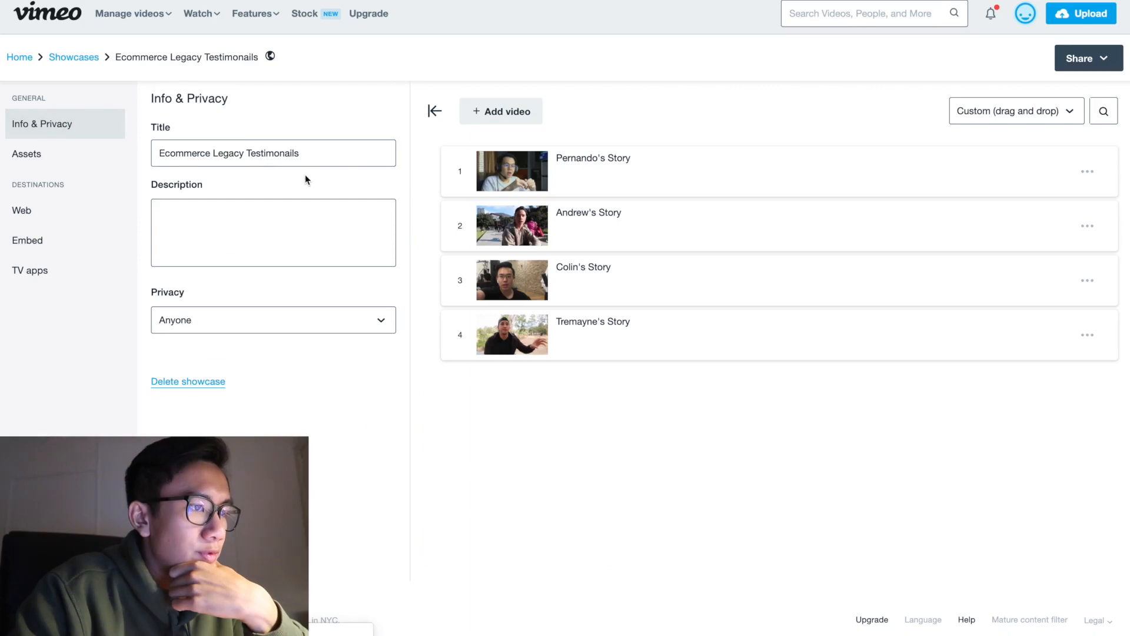
left_click(309, 152)
key("BackSpace")
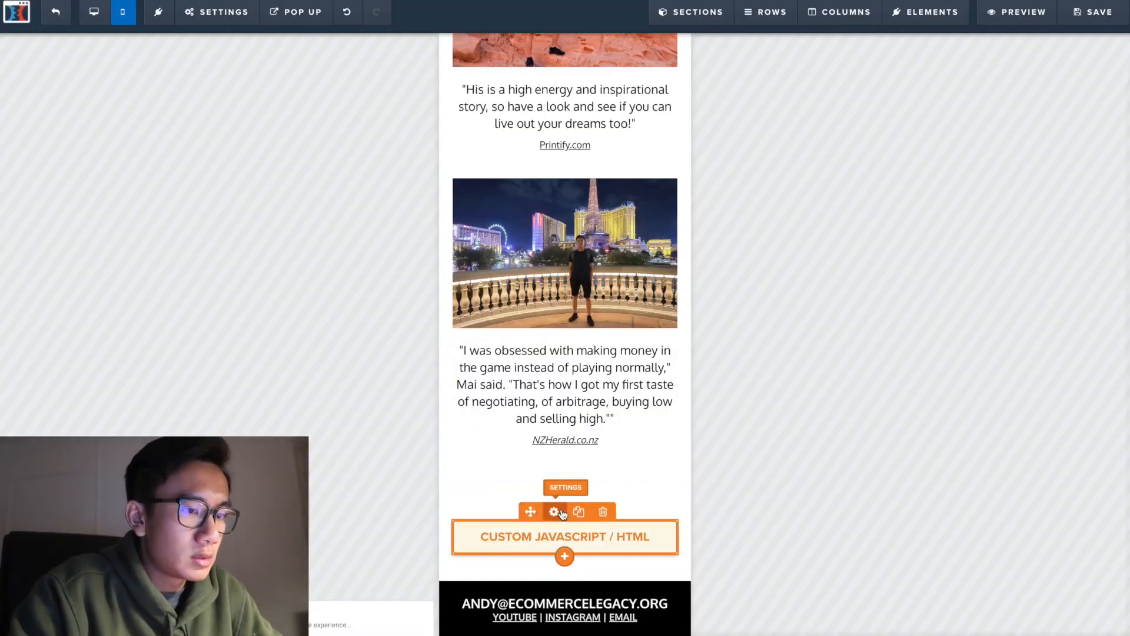
Back in ClickFunnels, add space above the Custom JS/HTML element and remove the bottom padding of the last photo row.
left_click(554, 512)
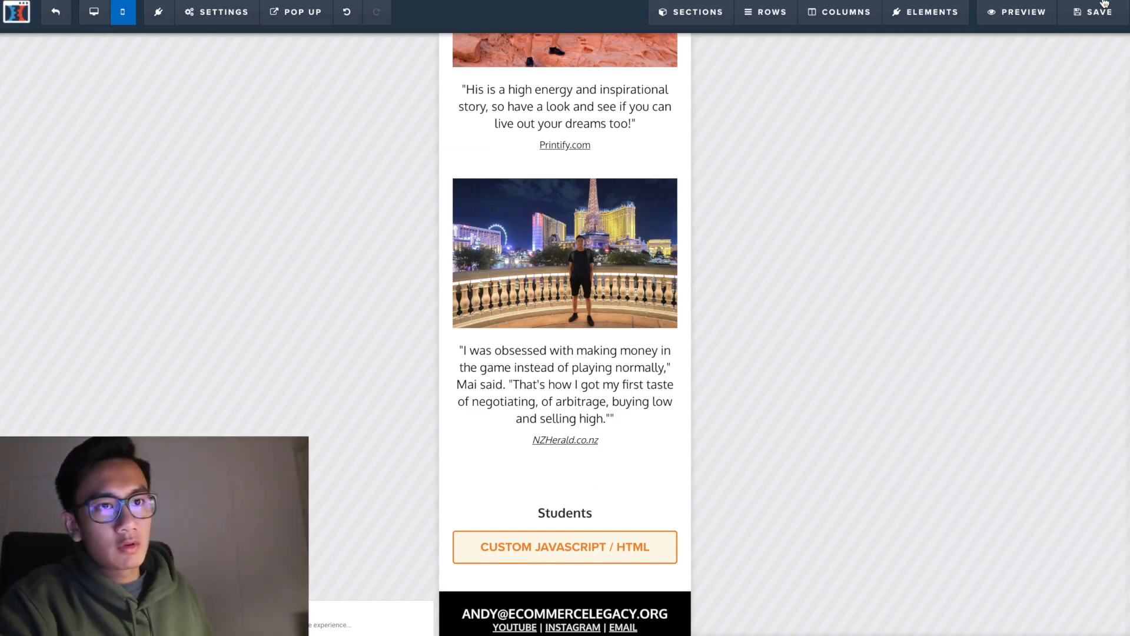
left_click(1098, 14)
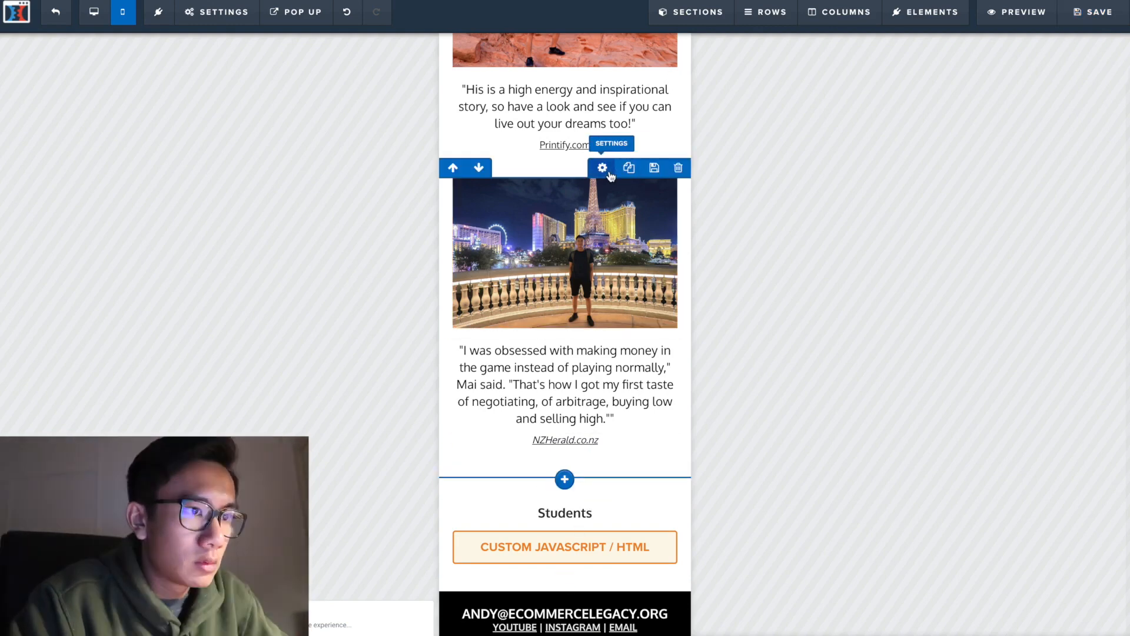
left_click(603, 169)
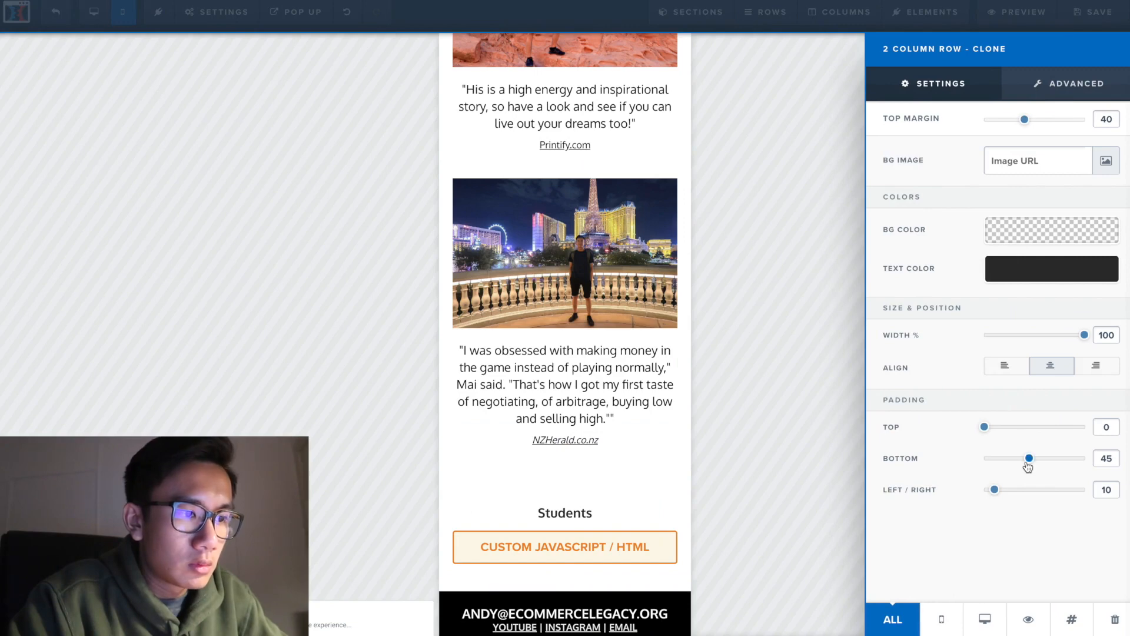
left_click_drag(1028, 466, 944, 466)
left_click(669, 460)
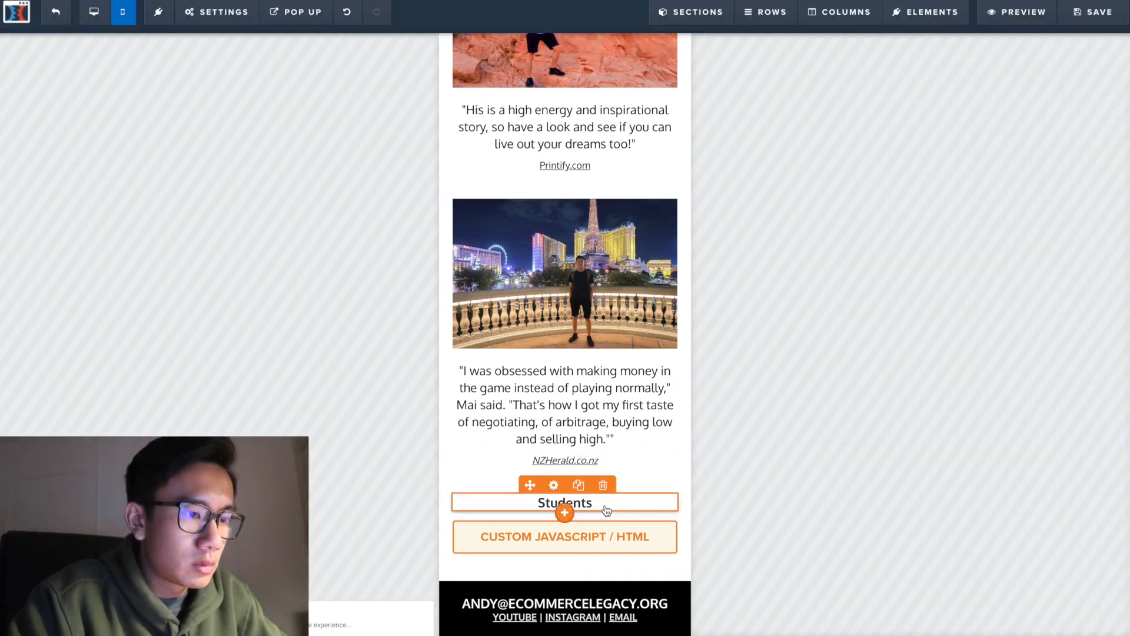
Change the "Students" headline to "Success Stories" and save the page.
left_click(604, 506)
left_click_drag(600, 504, 507, 505)
type("Suc")
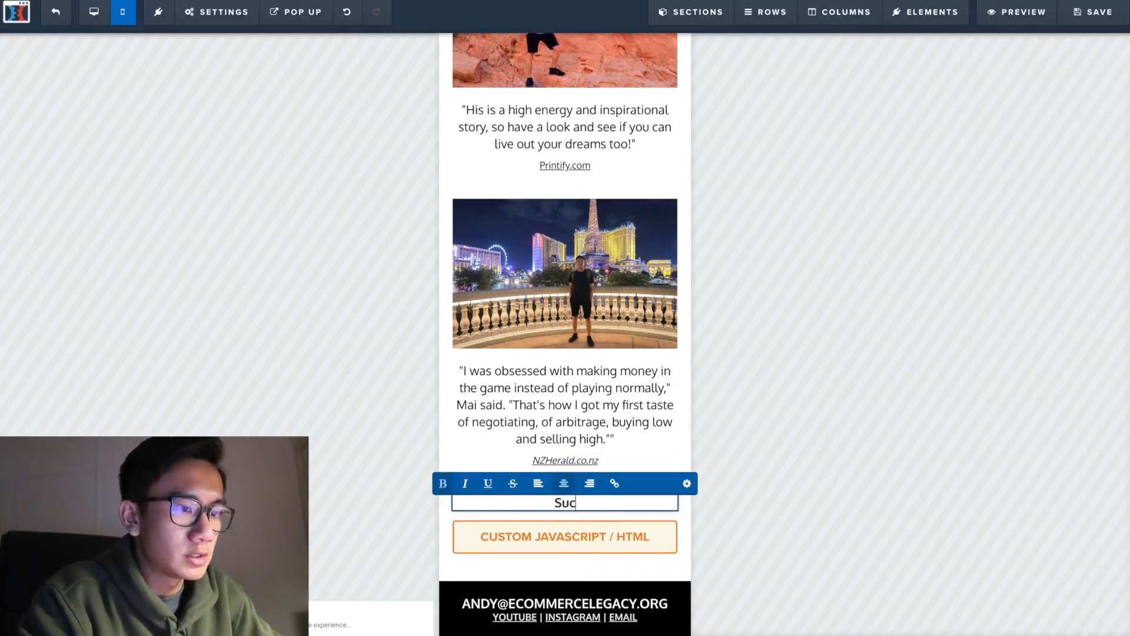
type("cess Stories")
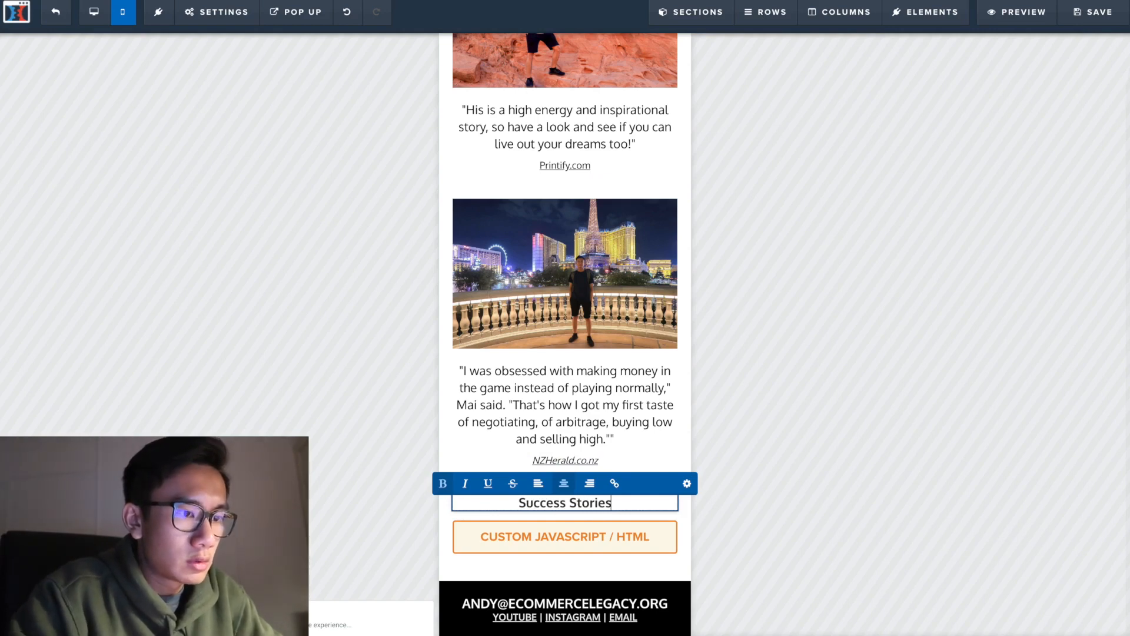
left_click(770, 522)
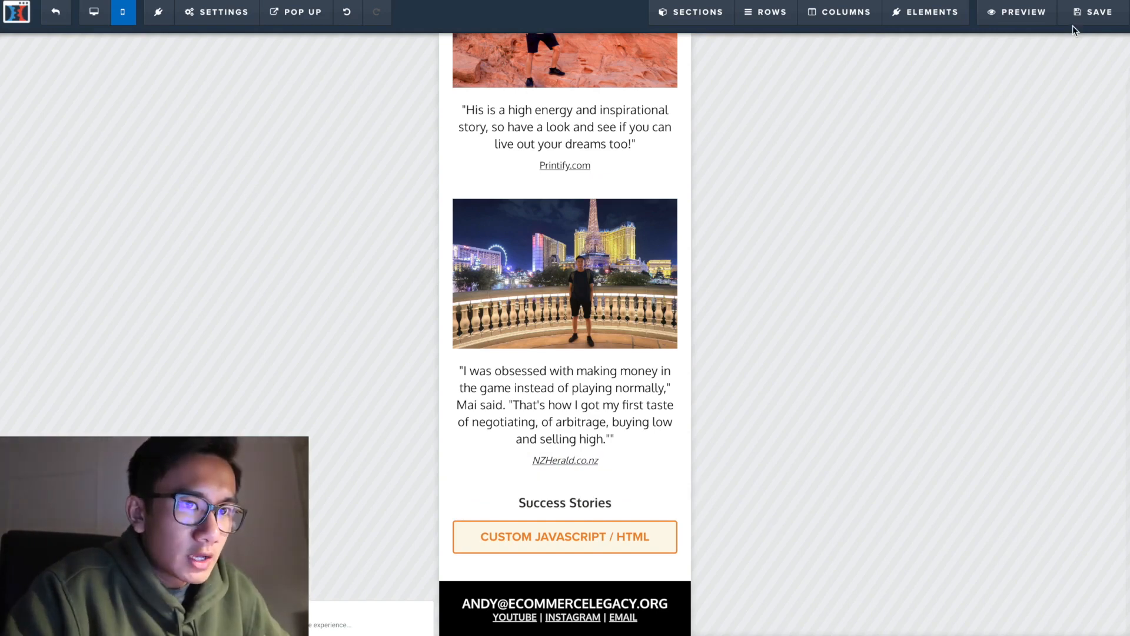
left_click(1092, 23)
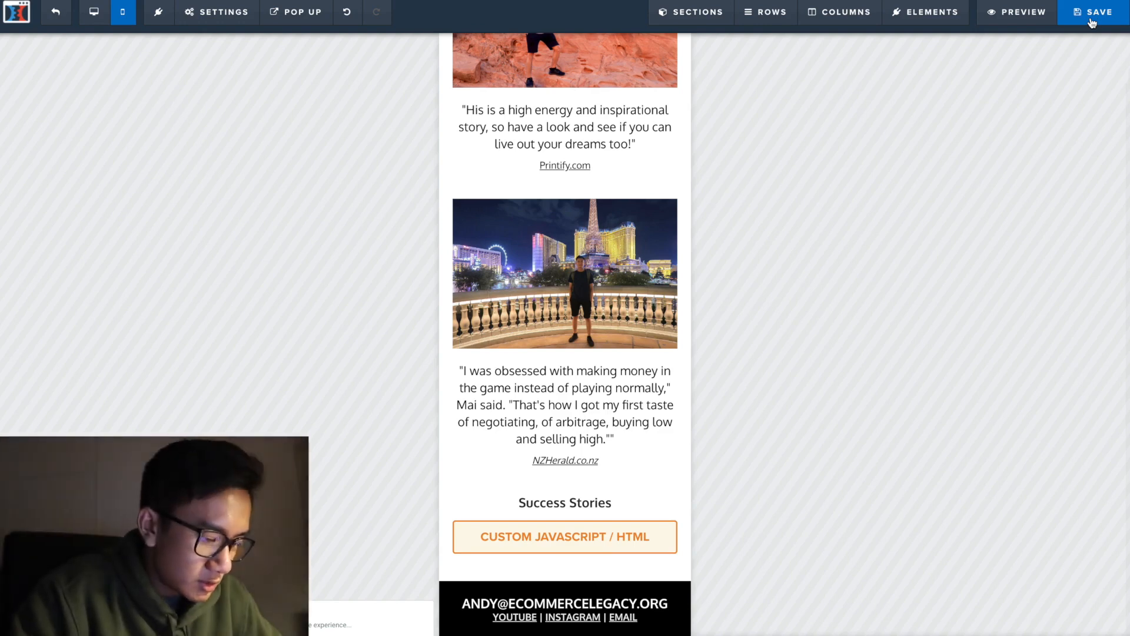
Check the footer headline's font settings and add a button below the Custom JS/HTML element.
left_click(540, 579)
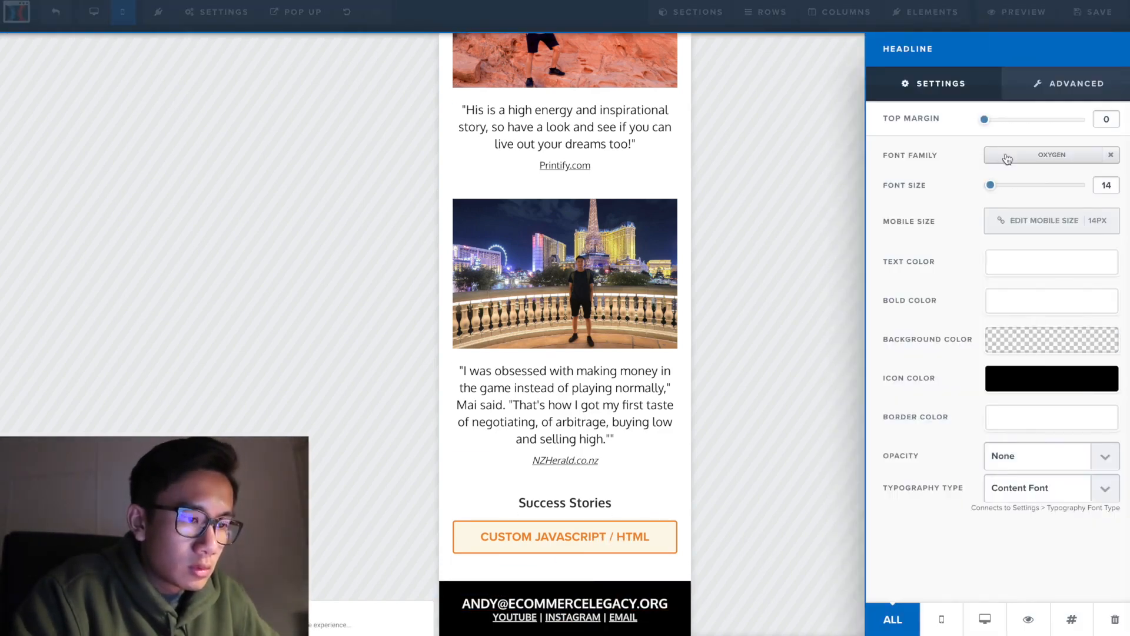
left_click(740, 524)
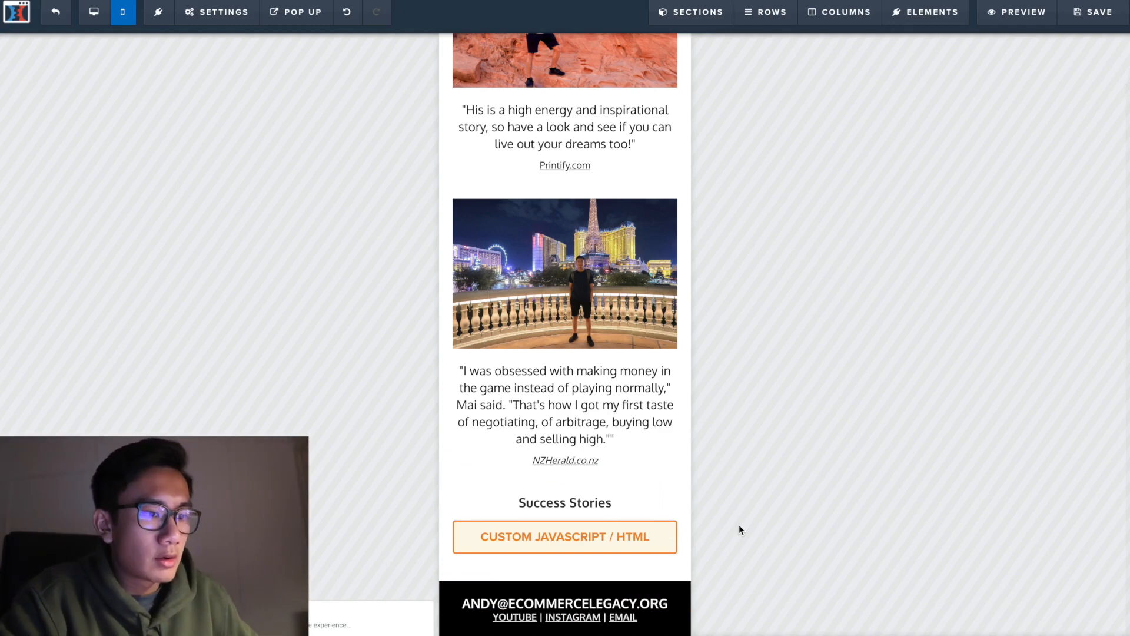
left_click(567, 570)
scroll(884, 441, "down", 3)
left_click(885, 436)
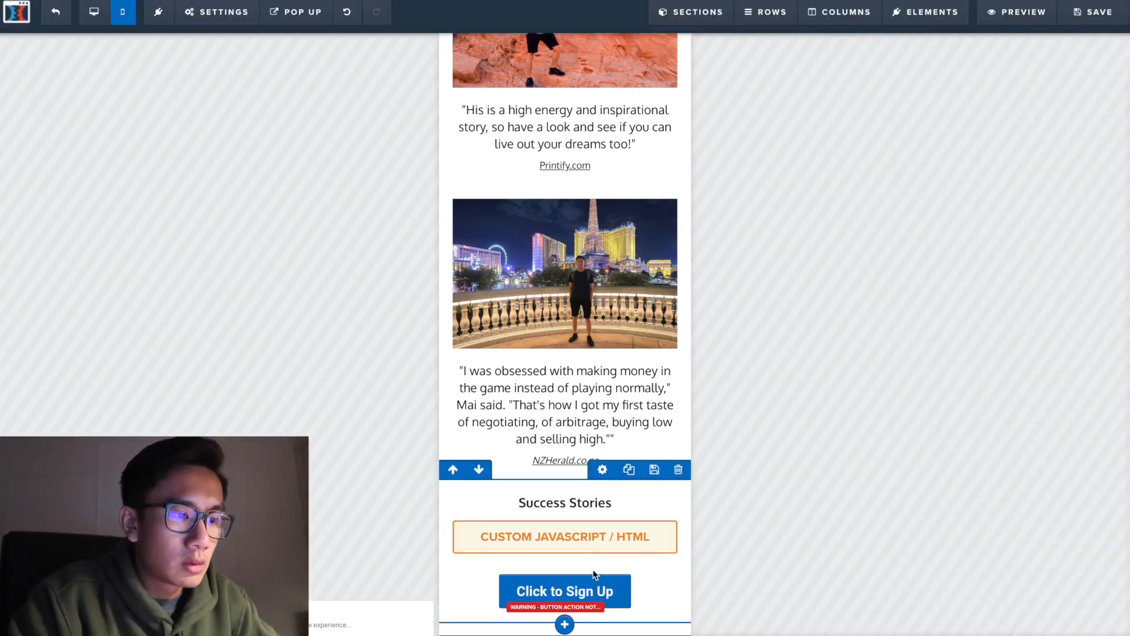
Apply the Black Button theme to the new button and set its width to Fill Width.
left_click(595, 580)
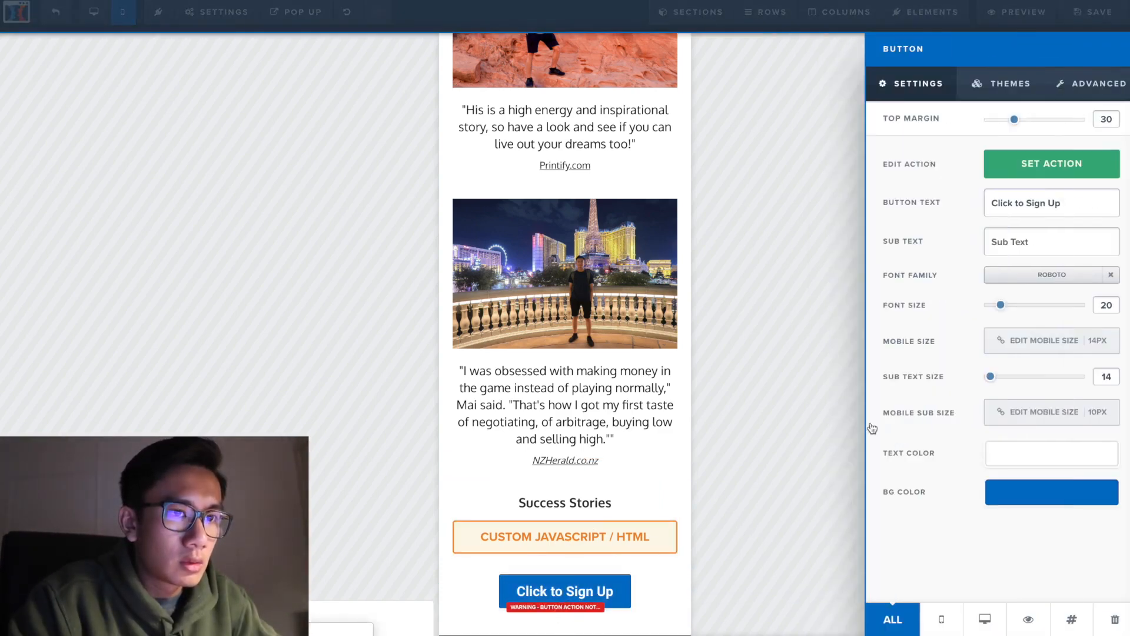
left_click(1001, 84)
scroll(1040, 384, "down", 4)
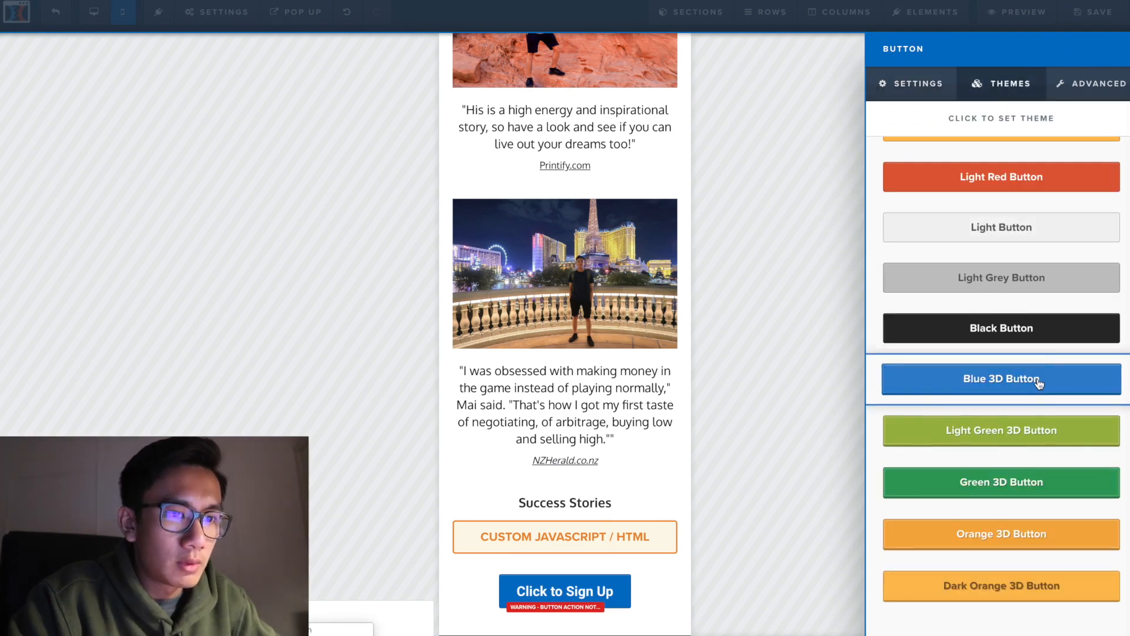
left_click(1031, 335)
left_click(565, 591)
left_click(1099, 83)
left_click(1051, 157)
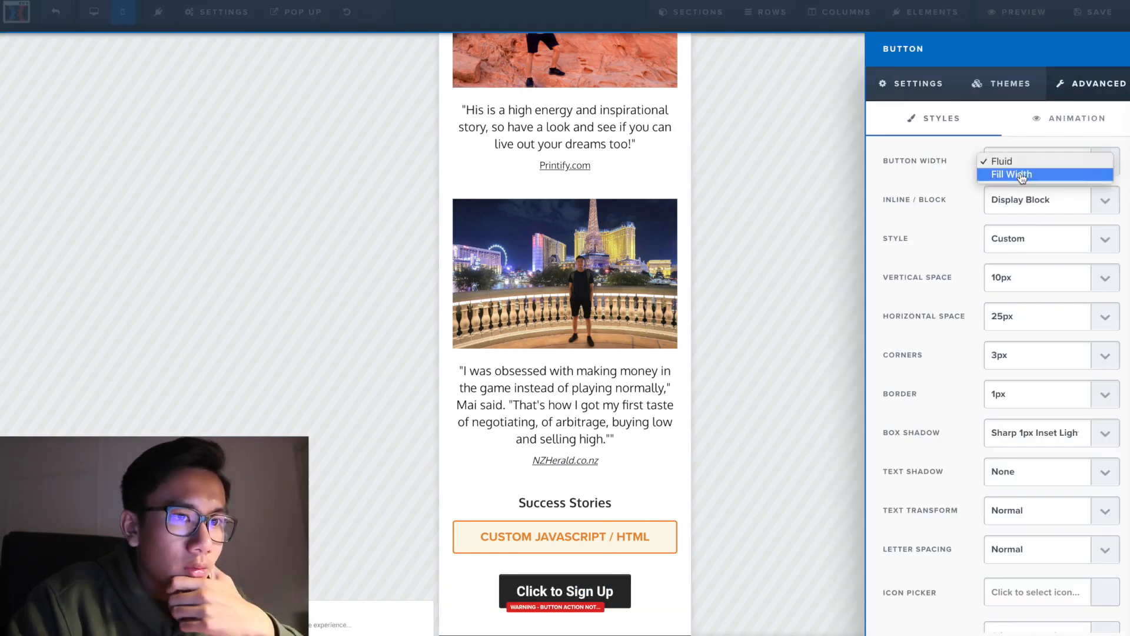
left_click(1007, 171)
Try the Blurry Shadow box shadow on the button, restore Sharp 1px Inset Light, and look through the button effects.
scroll(1007, 235, "down", 3)
left_click(1032, 331)
left_click(1020, 312)
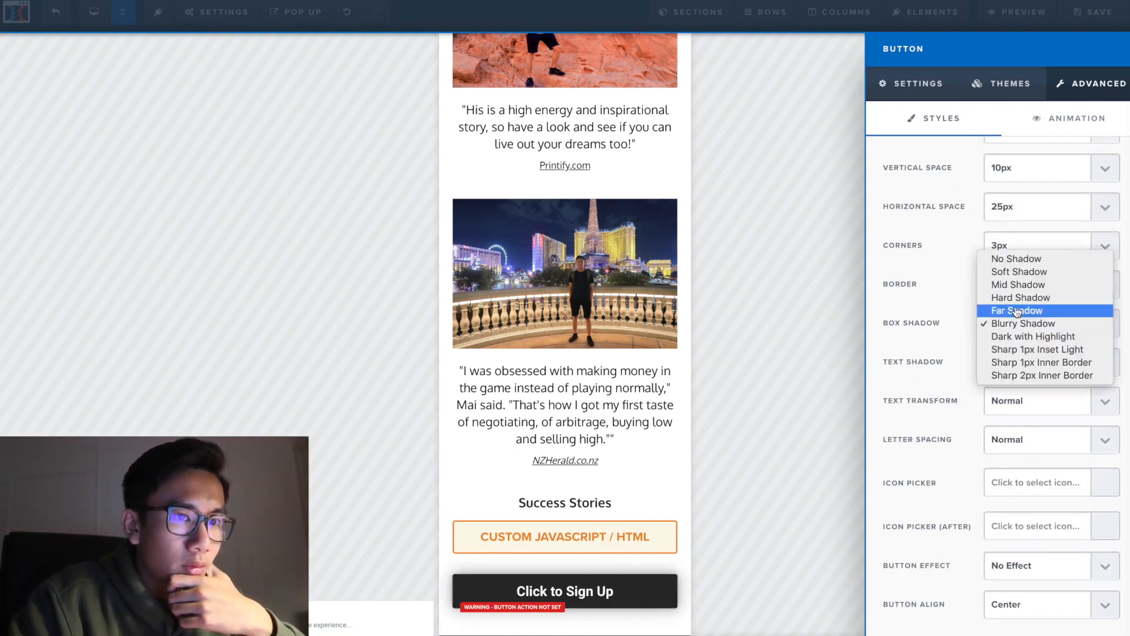
left_click(1030, 323)
left_click(1027, 349)
left_click(1030, 566)
left_click(1022, 550)
Set the button text to "Work with me 1-ON-1".
left_click(911, 83)
triple_click(1052, 206)
type("Work")
key("BackSpace")
key("BackSpace")
key("BackSpace")
key("BackSpace")
key("BackSpace")
type("1-")
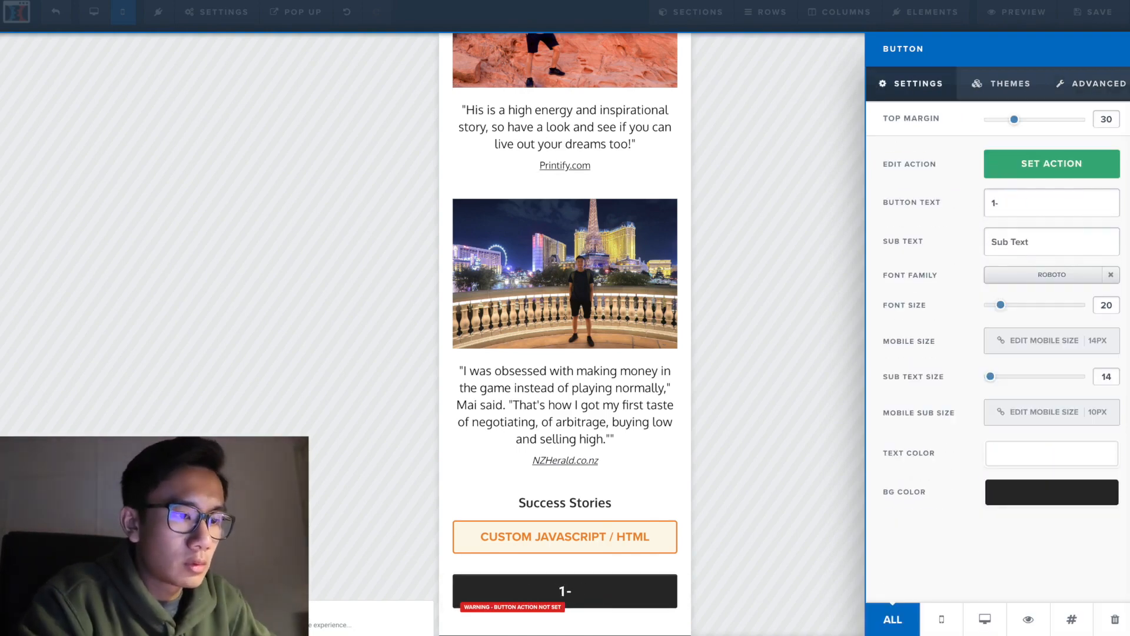
type("ON-1 Program")
key("ctrl+BackSpace")
type("WOr")
key("BackSpace")
key("BackSpace")
type("ork With Me")
key("BackSpace")
key("BackSpace")
key("BackSpace")
key("BackSpace")
key("BackSpace")
key("BackSpace")
key("BackSpace")
key("BackSpace")
type("with me 1-ON-1")
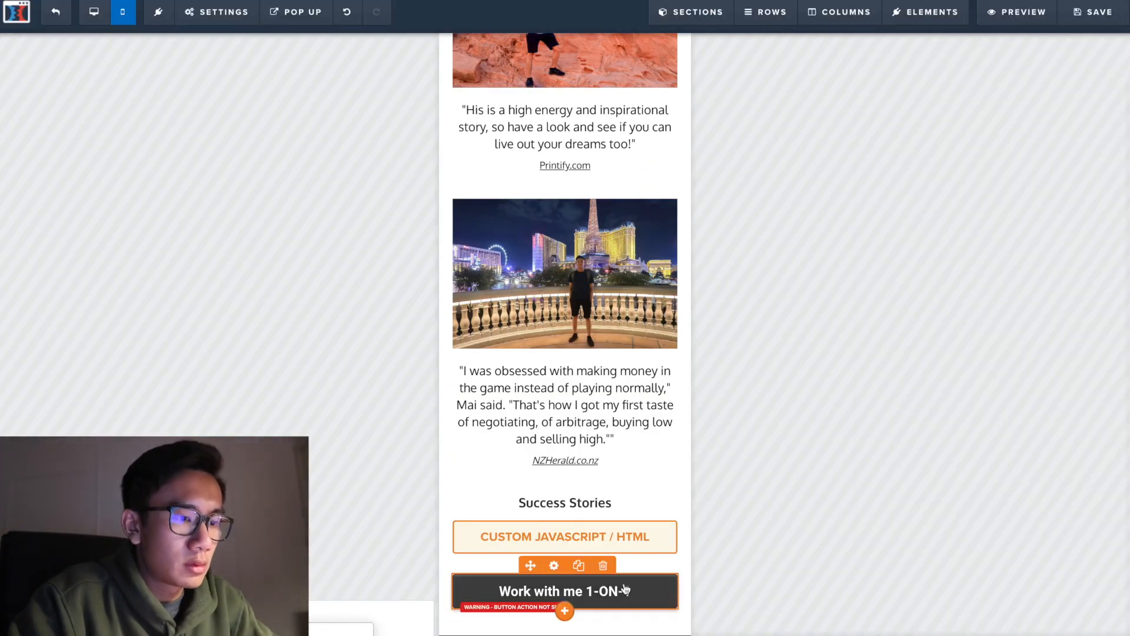
left_click(625, 590)
left_click(1052, 164)
left_click(1001, 225)
type("https://www.ecommercelegacy.org/1on1")
left_click(1007, 259)
left_click(1007, 280)
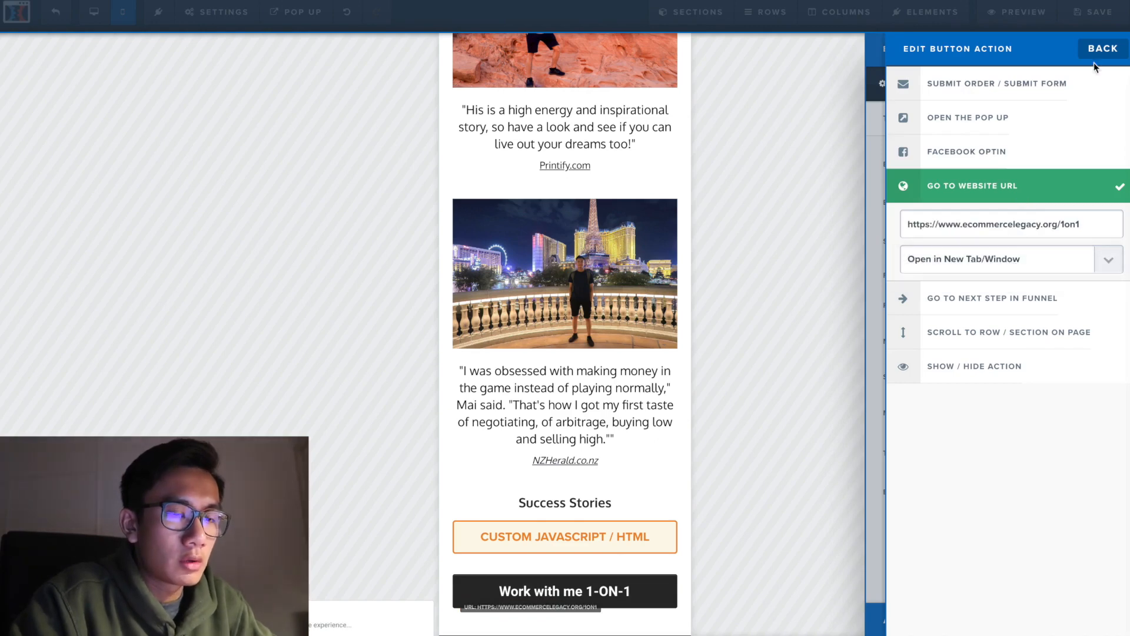
left_click(1101, 47)
Set the "Work with me 1-ON-1" button's font to Oxygen at size 17.
left_click(1036, 276)
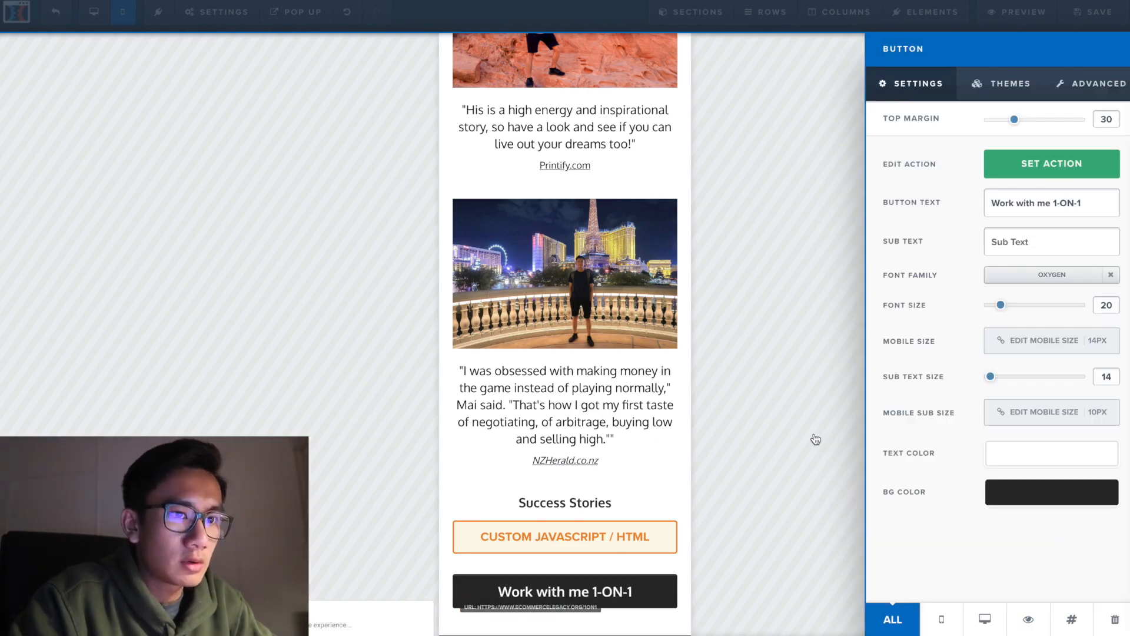
left_click_drag(1002, 305, 997, 306)
left_click(783, 442)
Clone the button, giving the copy a top margin of 15 and the text "FREE Dropshipping Course".
left_click(578, 567)
scroll(565, 545, "down", 2)
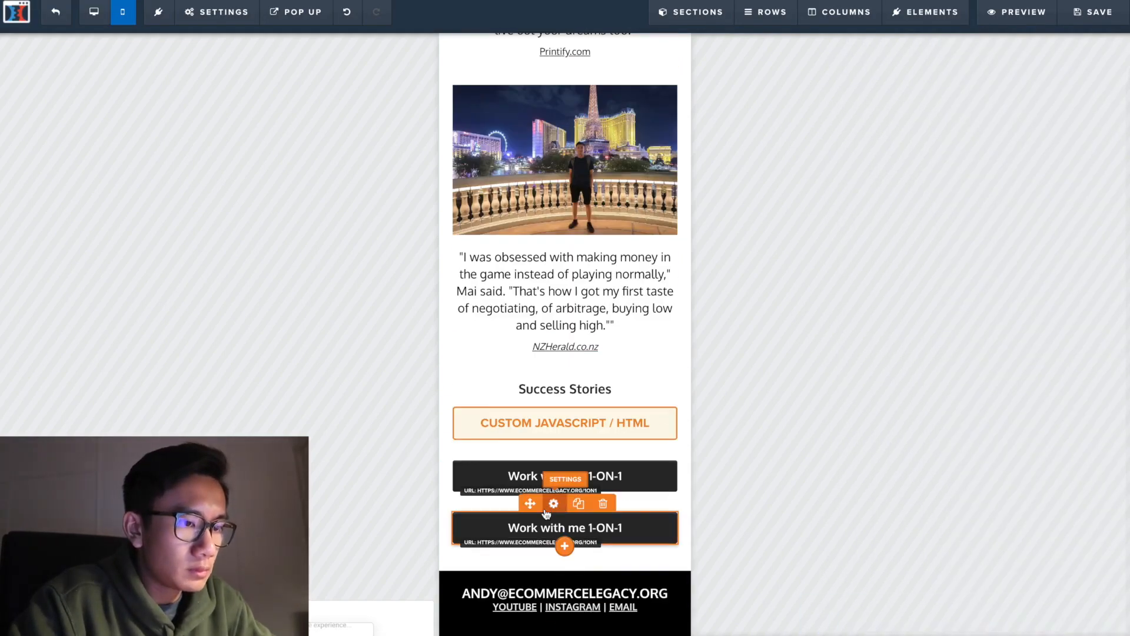
left_click(553, 504)
left_click_drag(1011, 122, 1001, 124)
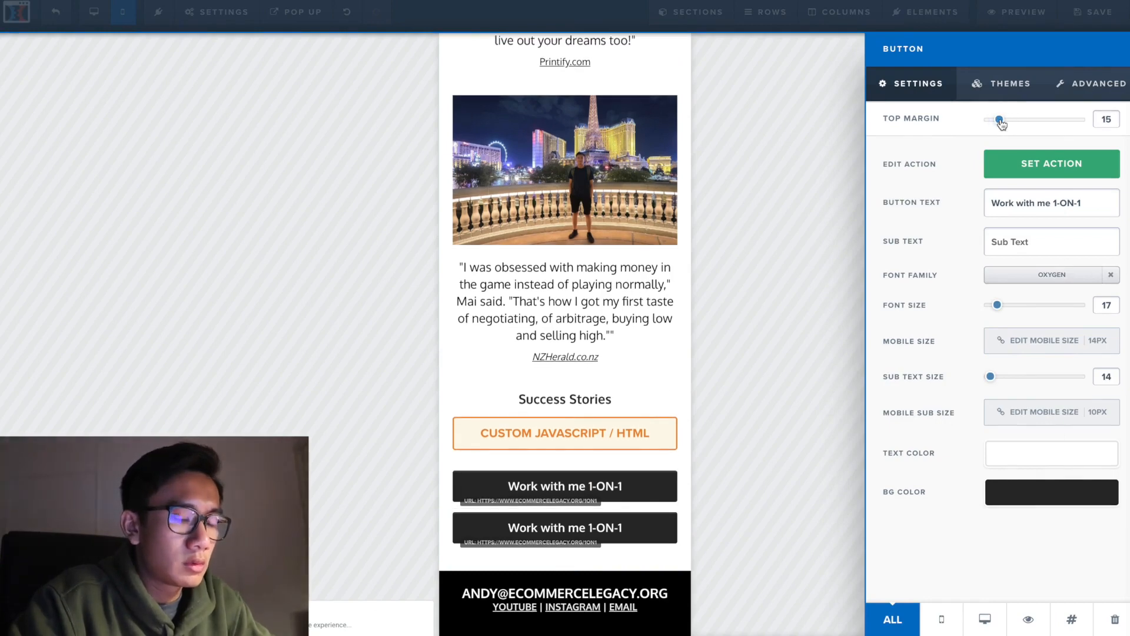
triple_click(1026, 195)
type("FREE Dropshipping Course")
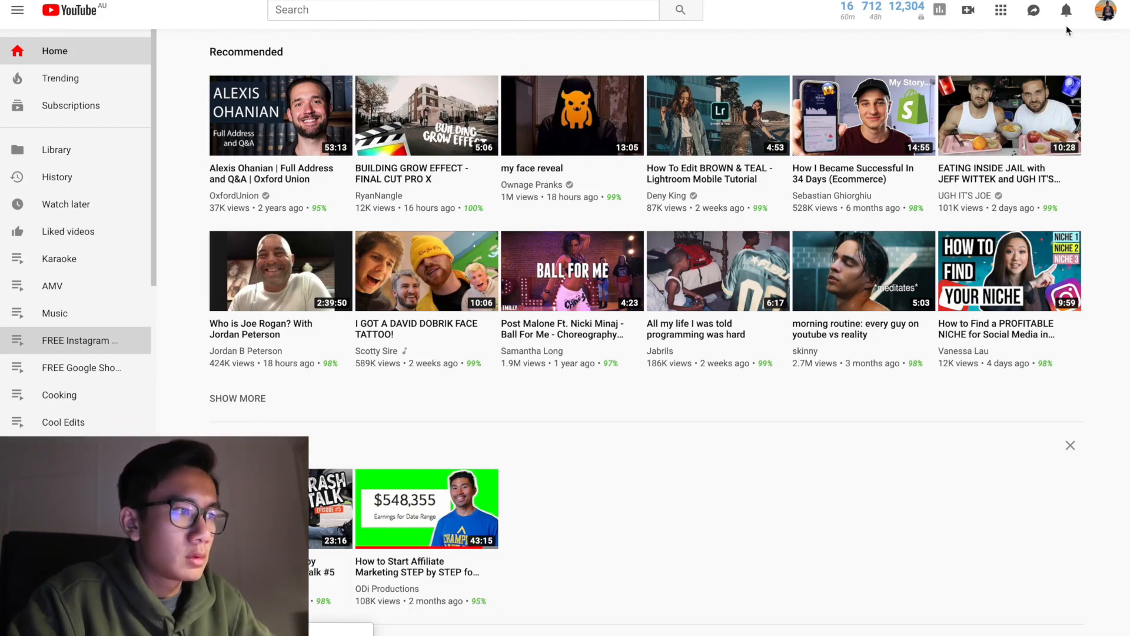
Get the course playlist's link from YouTube and set it as the "FREE Dropshipping Course" button's website URL.
left_click(681, 2)
type("youtube.com/c/a")
key("Return")
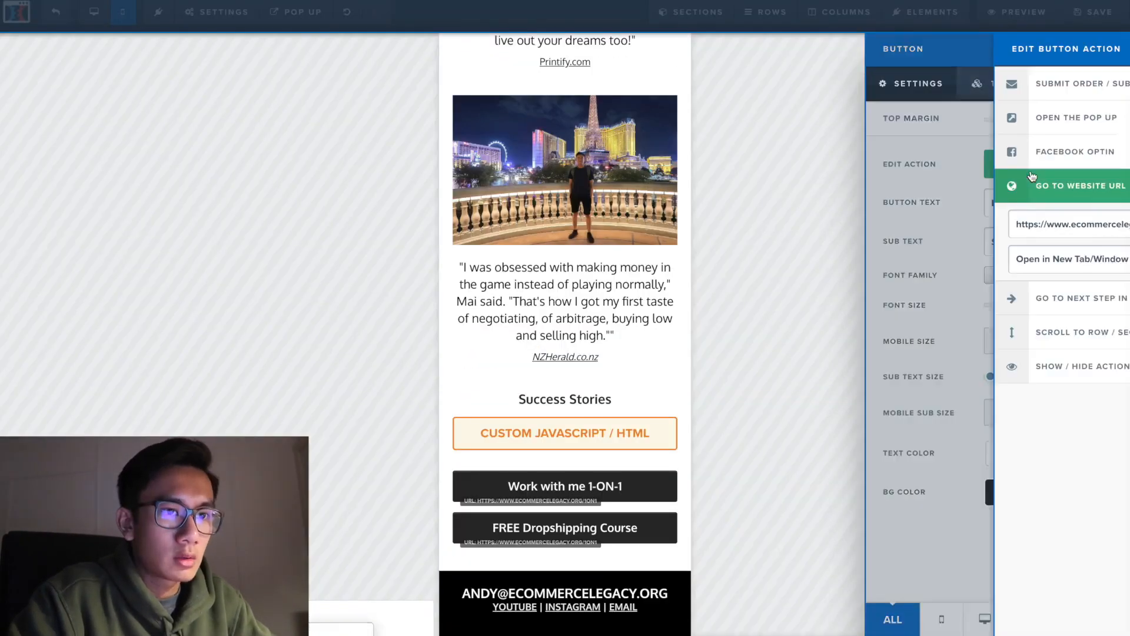
key("ctrl+v")
Clone the "FREE Dropshipping Course" button and set one copy's text to "FREE Google Shopping Course".
left_click(598, 560)
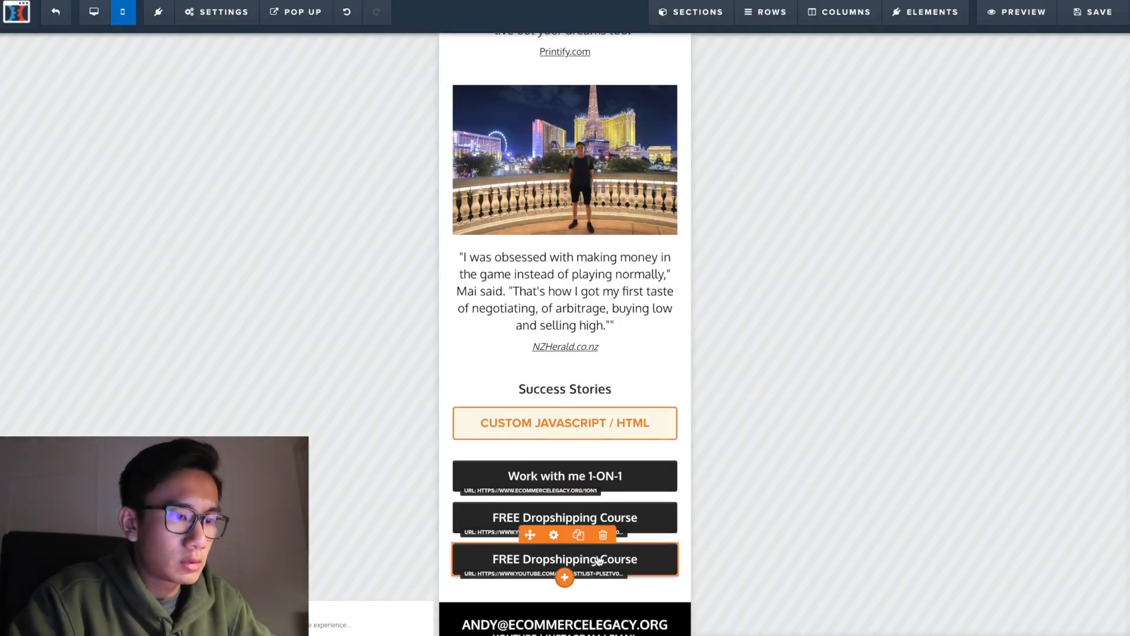
left_click(579, 535)
left_click(553, 535)
double_click(1035, 202)
type("Google Shopping")
left_click(1051, 164)
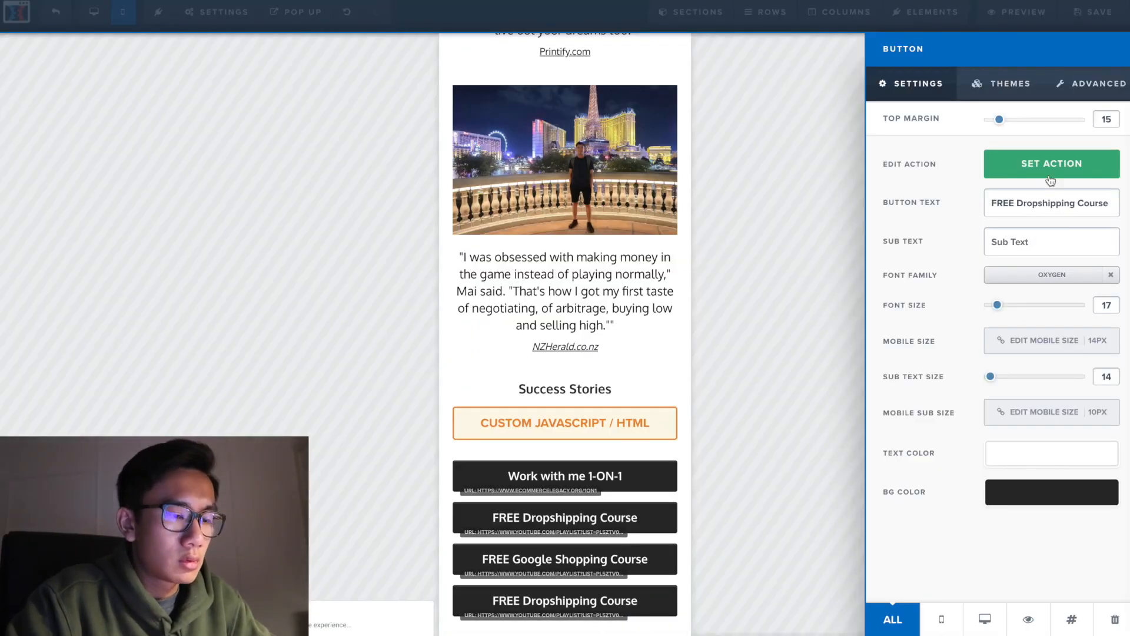
Set the last button's text to "Follow My Journey" and link it to the personal YouTube channel.
triple_click(1051, 203)
type("Yot")
key("BackSpace")
key("BackSpace")
key("BackSpace")
type("Follw")
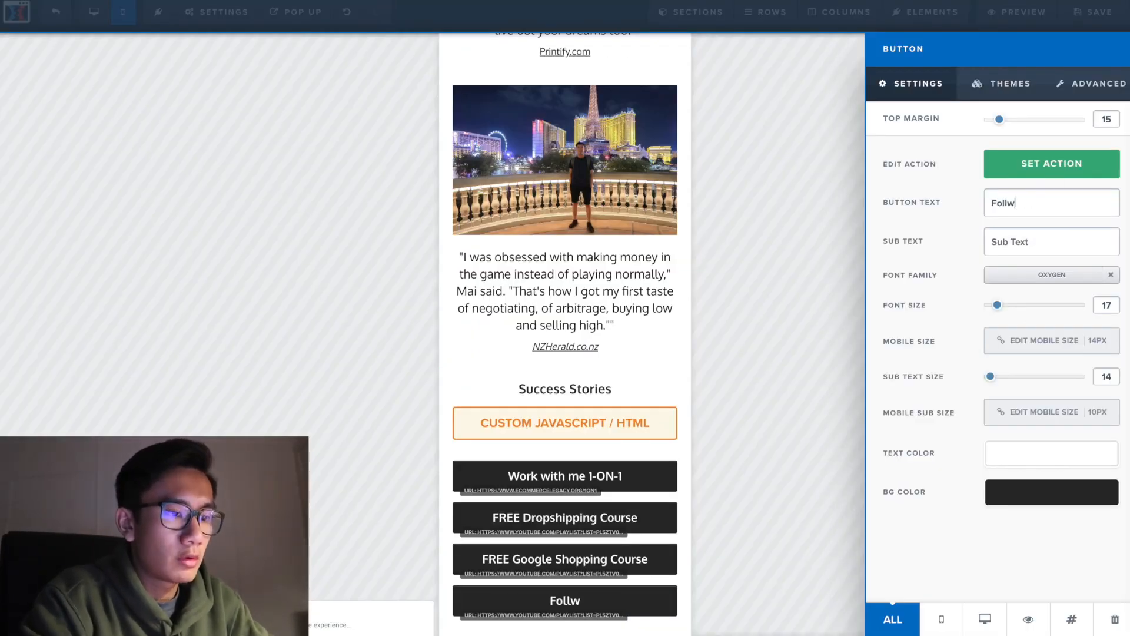
key("BackSpace")
type("ow My Business")
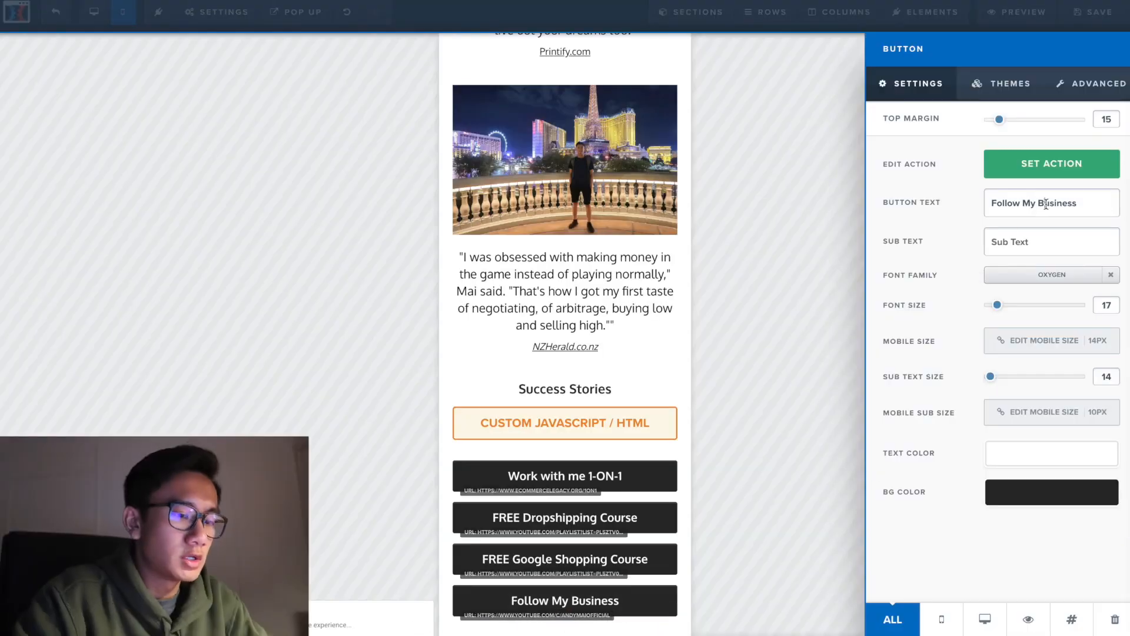
double_click(1046, 205)
type("Journey")
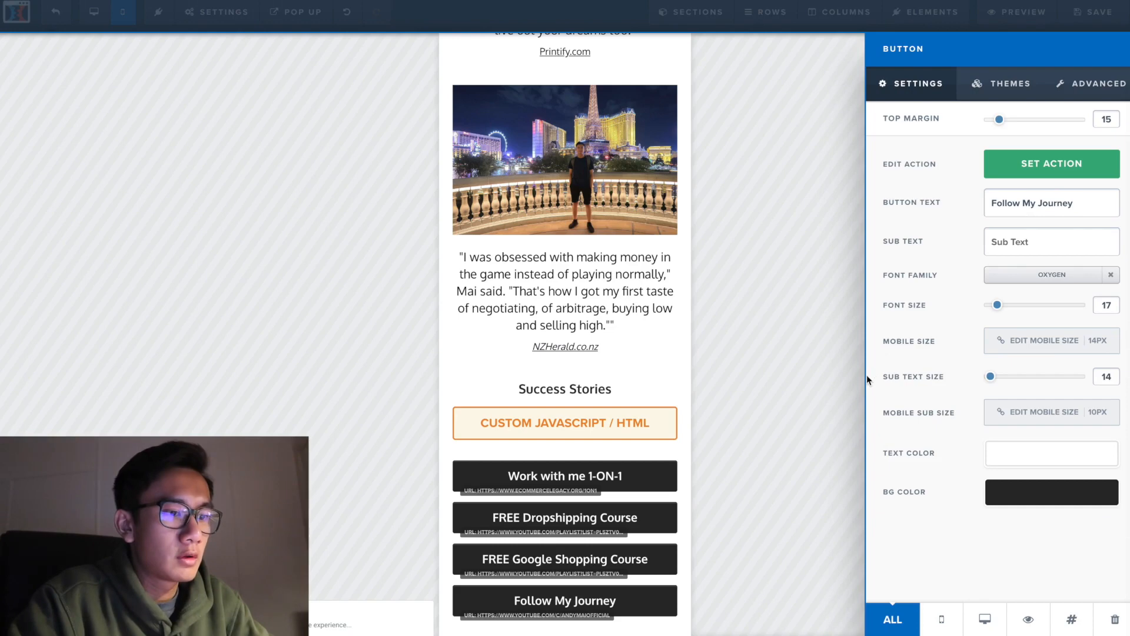
left_click(807, 421)
Reduce the spacing below the buttons in the "Success Stories" section and save the page.
left_click(1092, 12)
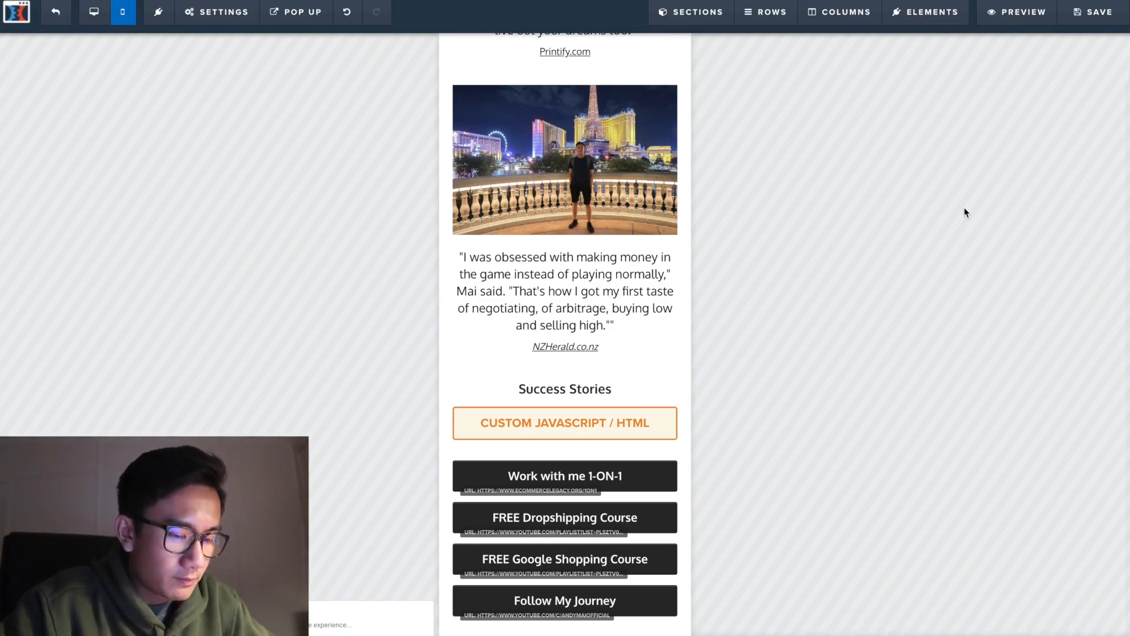
scroll(964, 212, "down", 1)
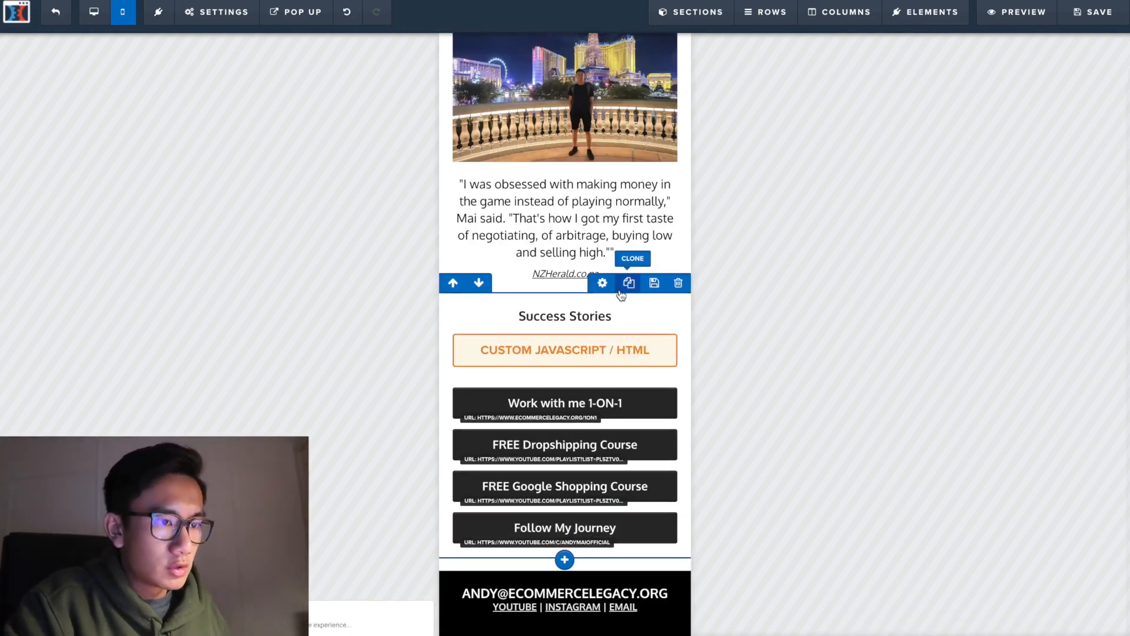
left_click(599, 281)
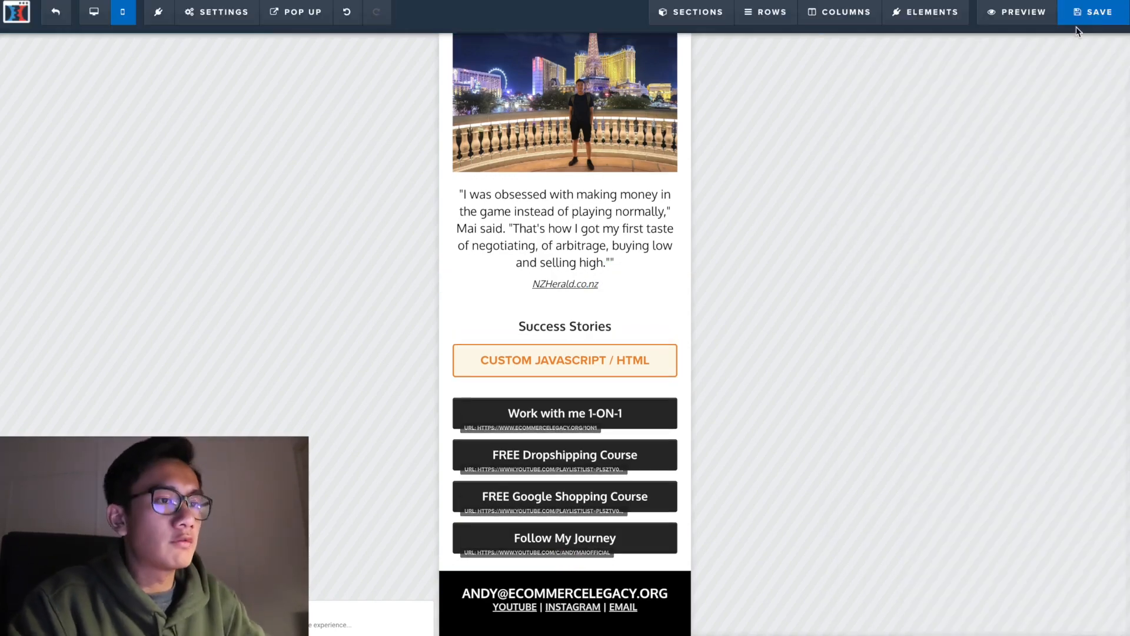
left_click(1093, 12)
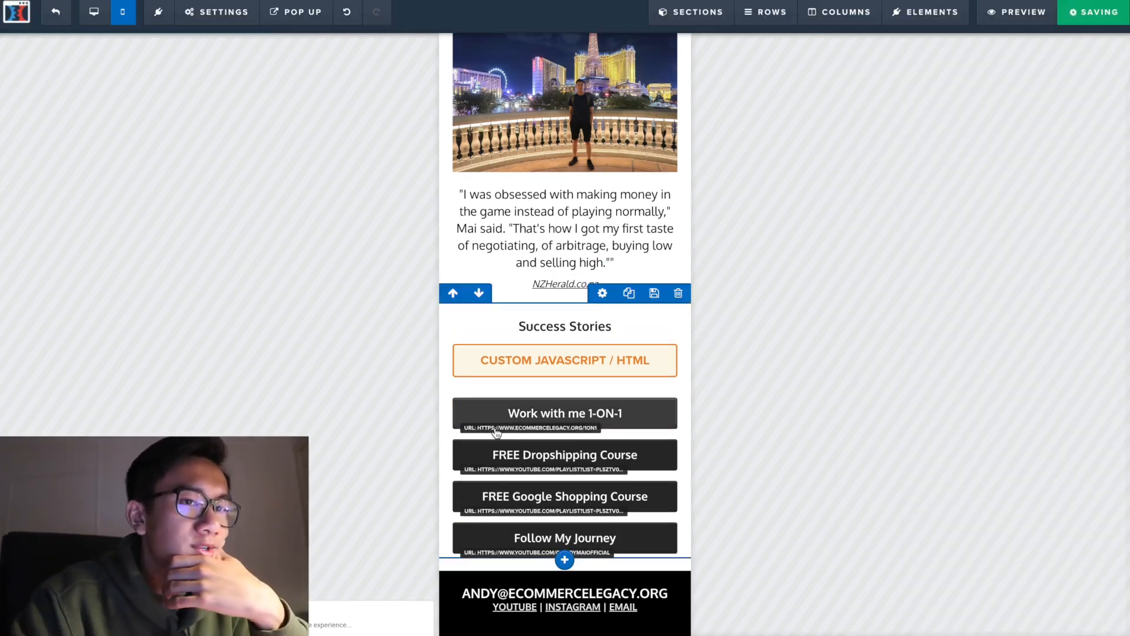
Review the mobile layout from header to footer and open the live page at its testimonial video section.
scroll(542, 433, "up", 15)
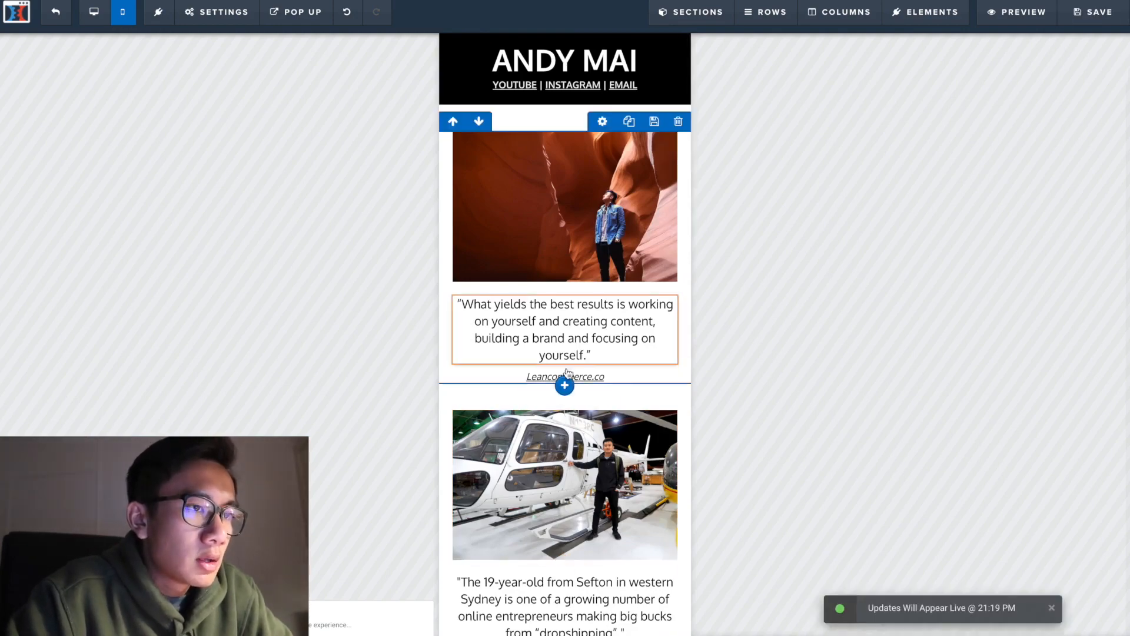
scroll(573, 445, "down", 1)
scroll(572, 446, "down", 15)
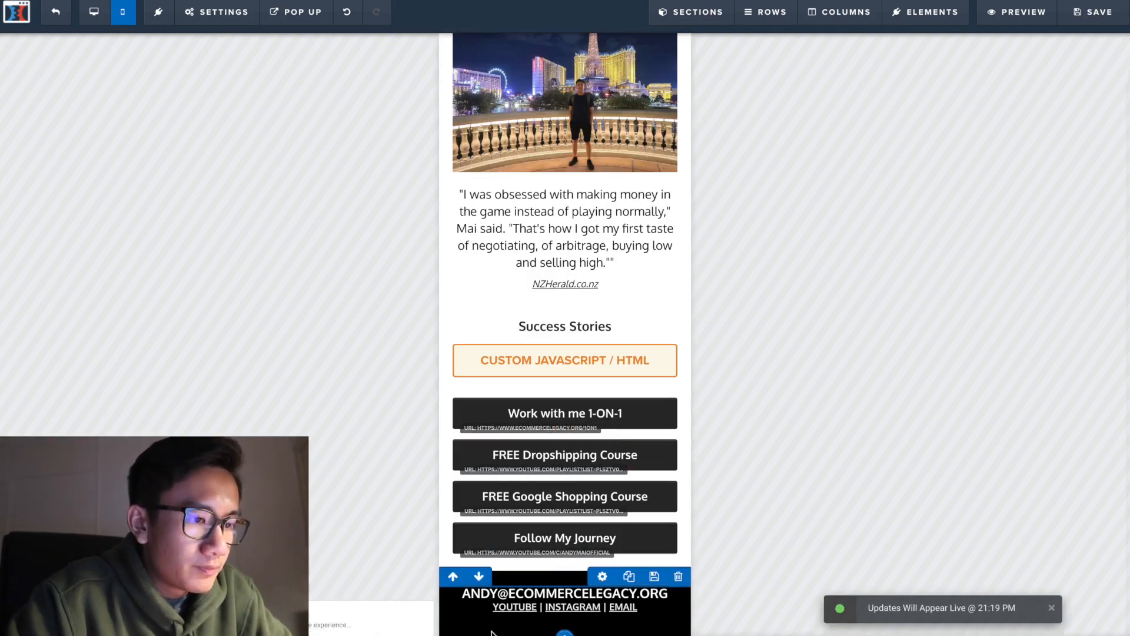
scroll(537, 473, "up", 10)
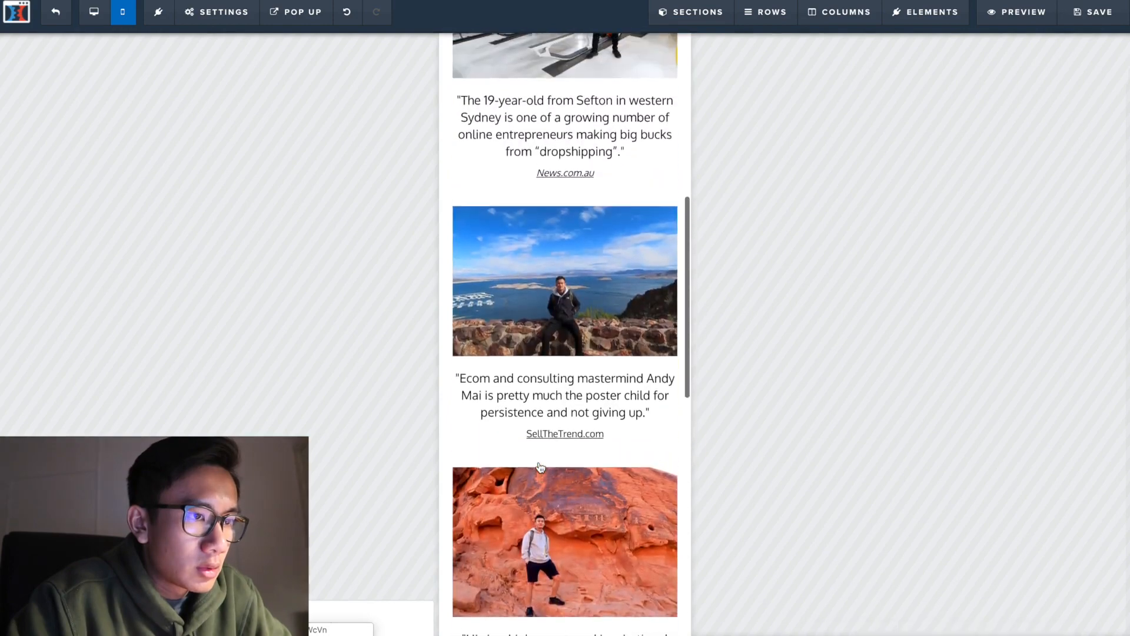
scroll(540, 466, "up", 2)
scroll(548, 447, "down", 12)
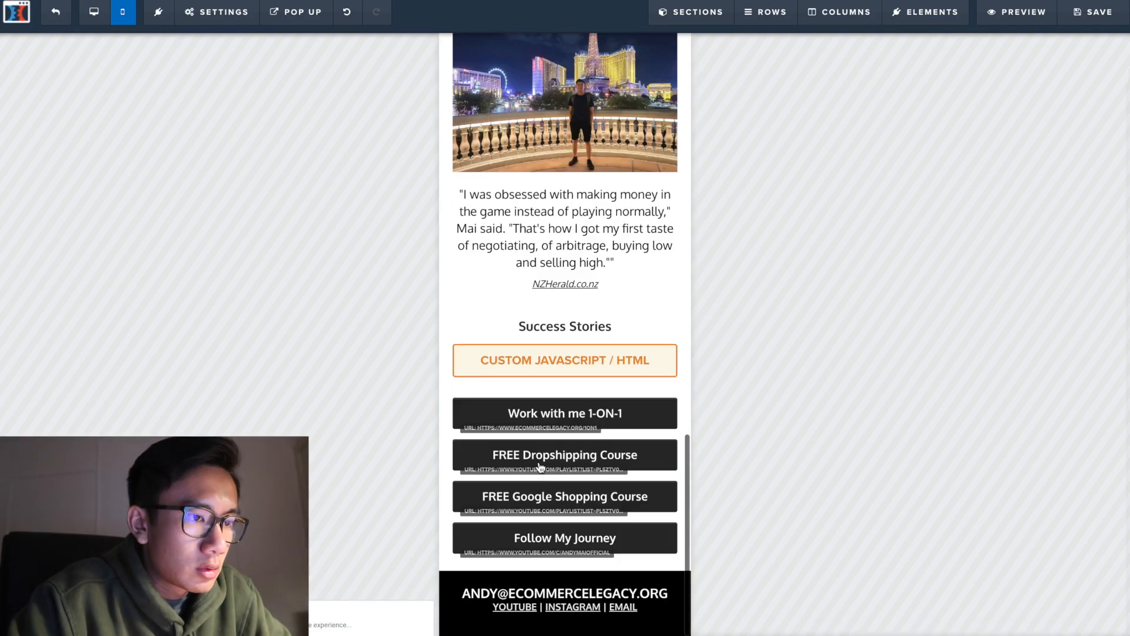
scroll(555, 433, "up", 3)
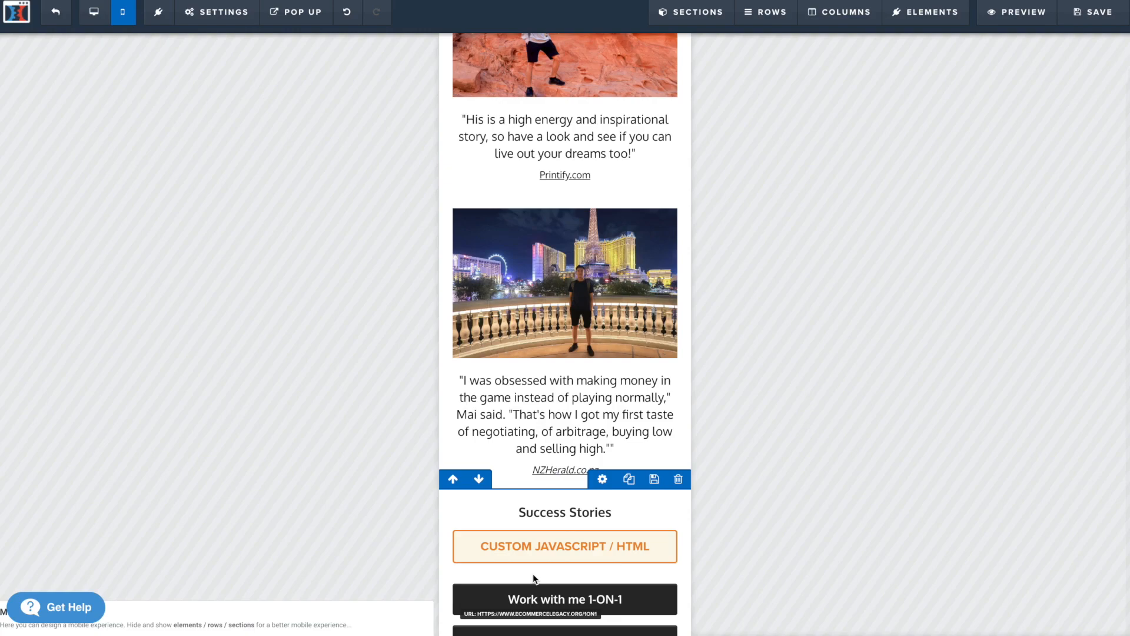
left_click(296, 12)
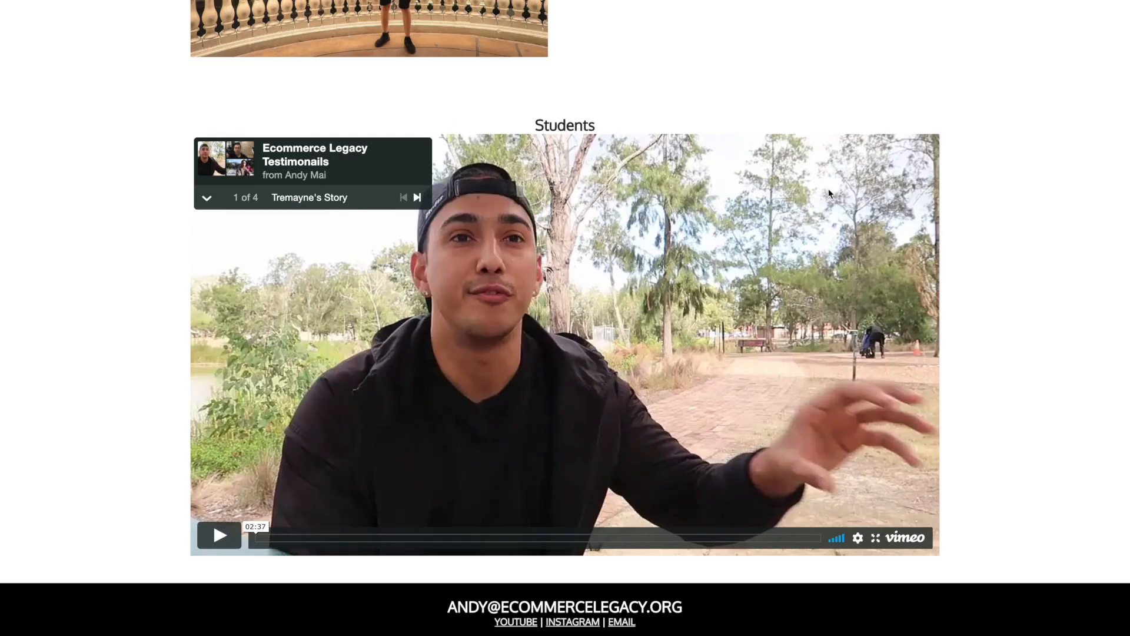